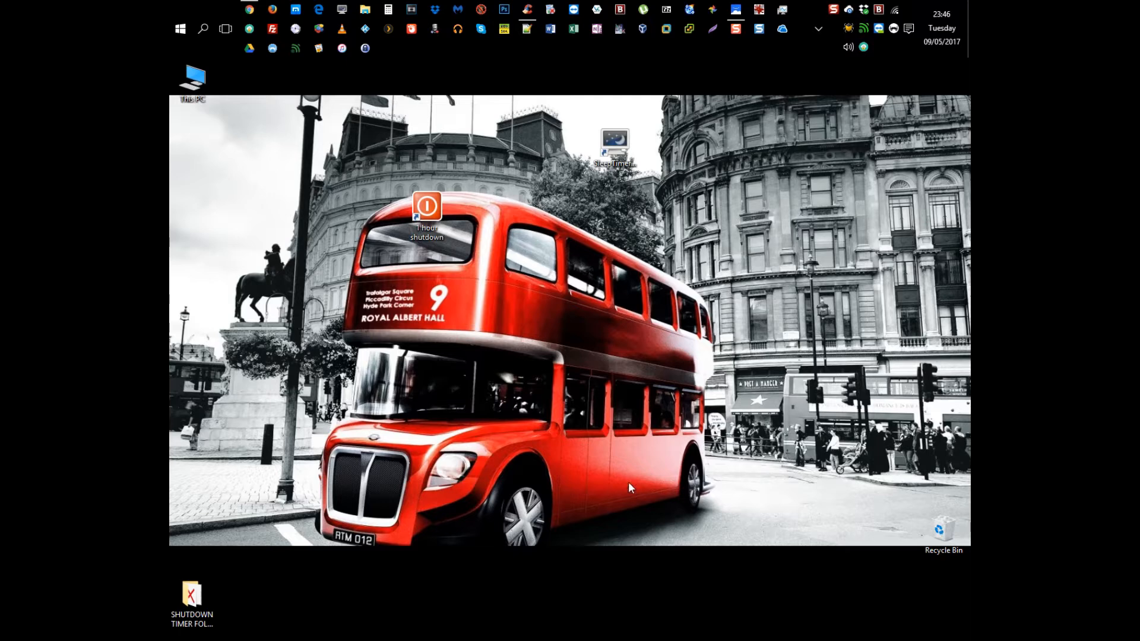
Open the SHUTDOWN TIMER FOLDER from the desktop and delete the "1 hour shutdown" desktop shortcut
left_click_drag(431, 221, 254, 214)
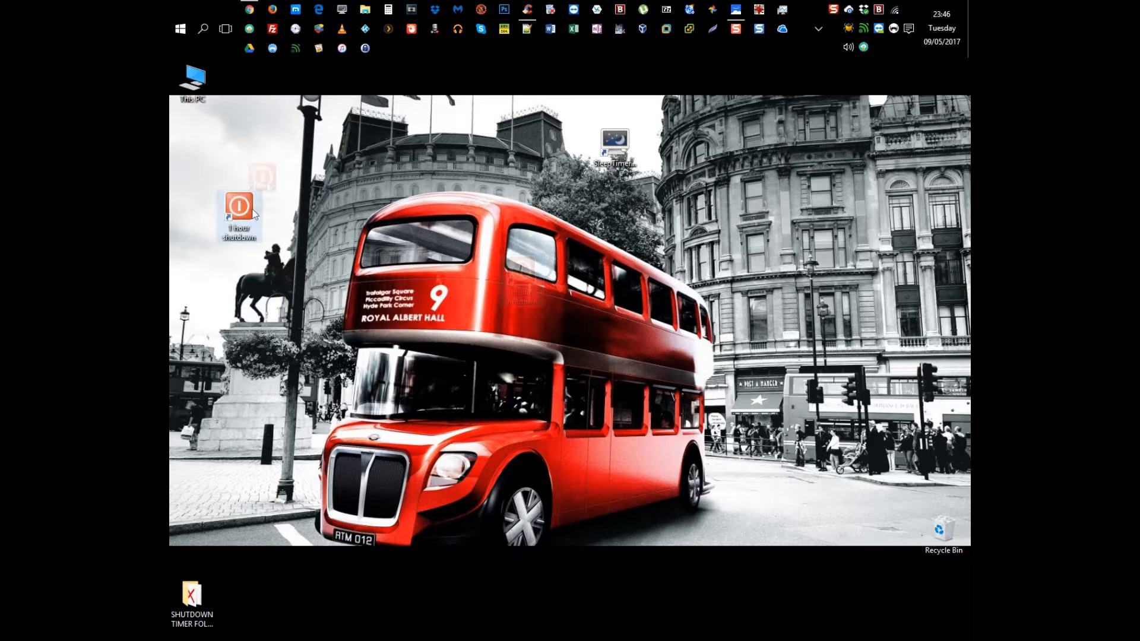
double_click(188, 595)
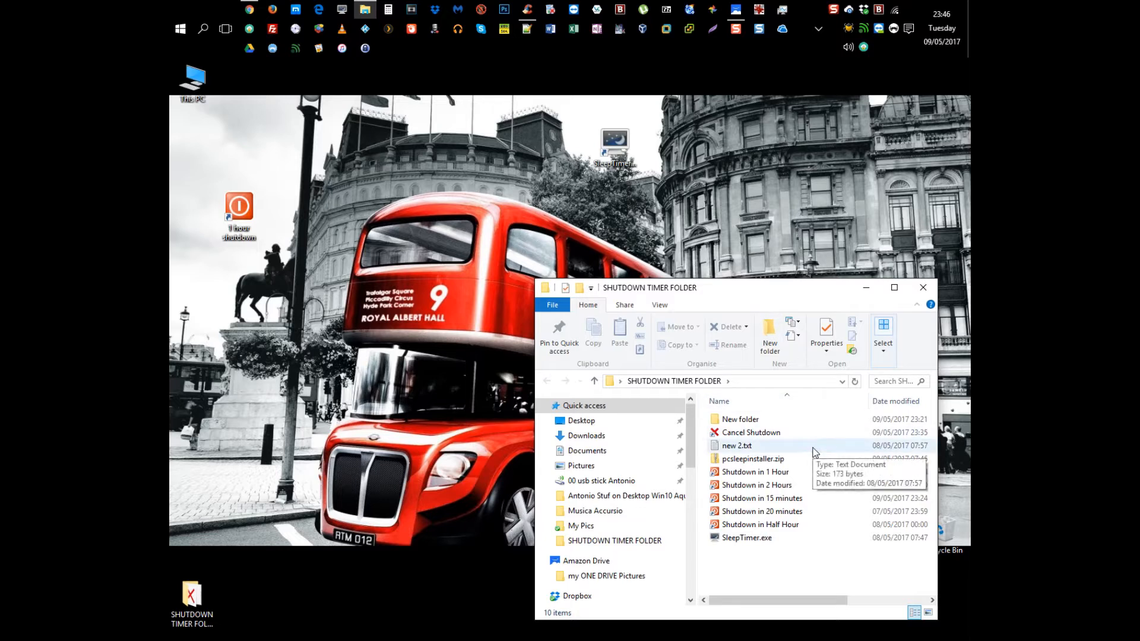
right_click(240, 203)
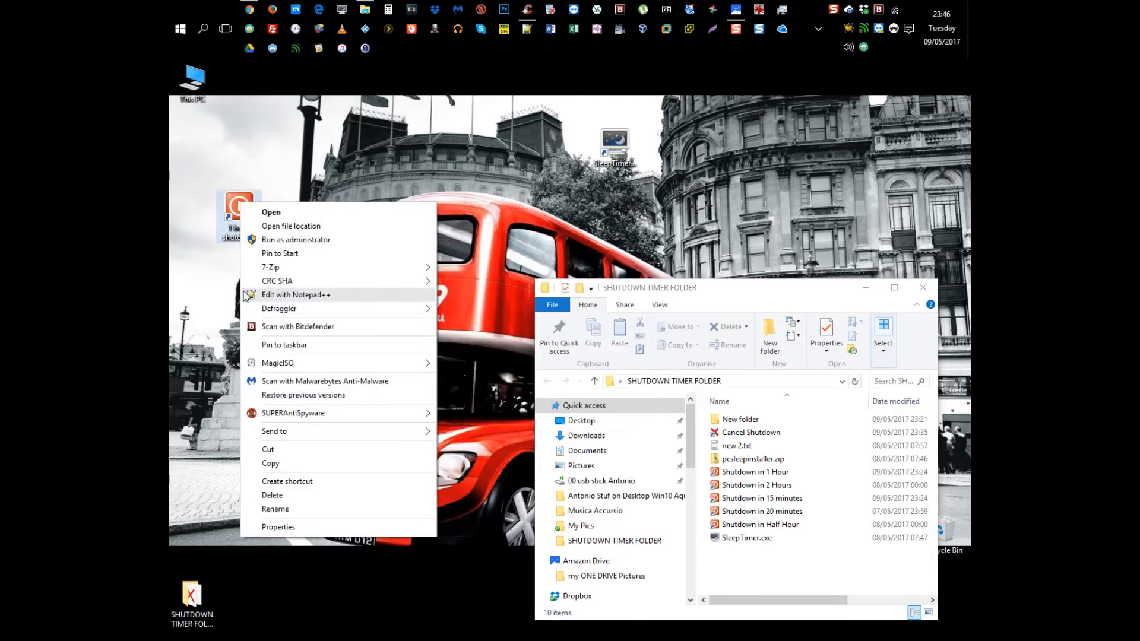
left_click(272, 494)
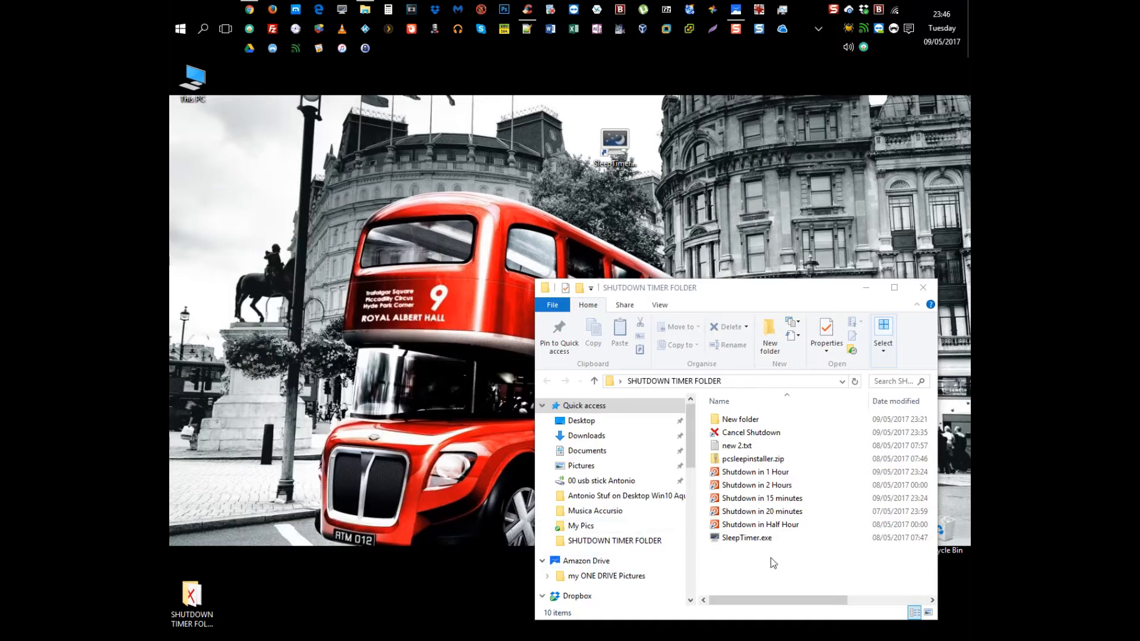
Start creating a new shortcut on an empty area of the desktop
right_click(386, 273)
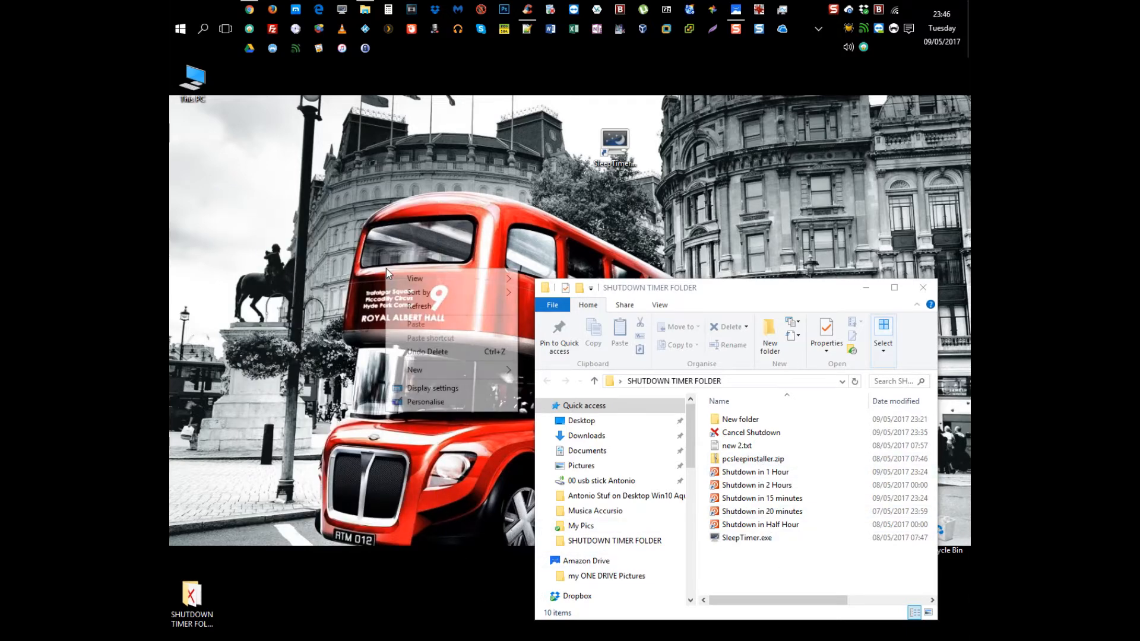
mouse_move(433, 370)
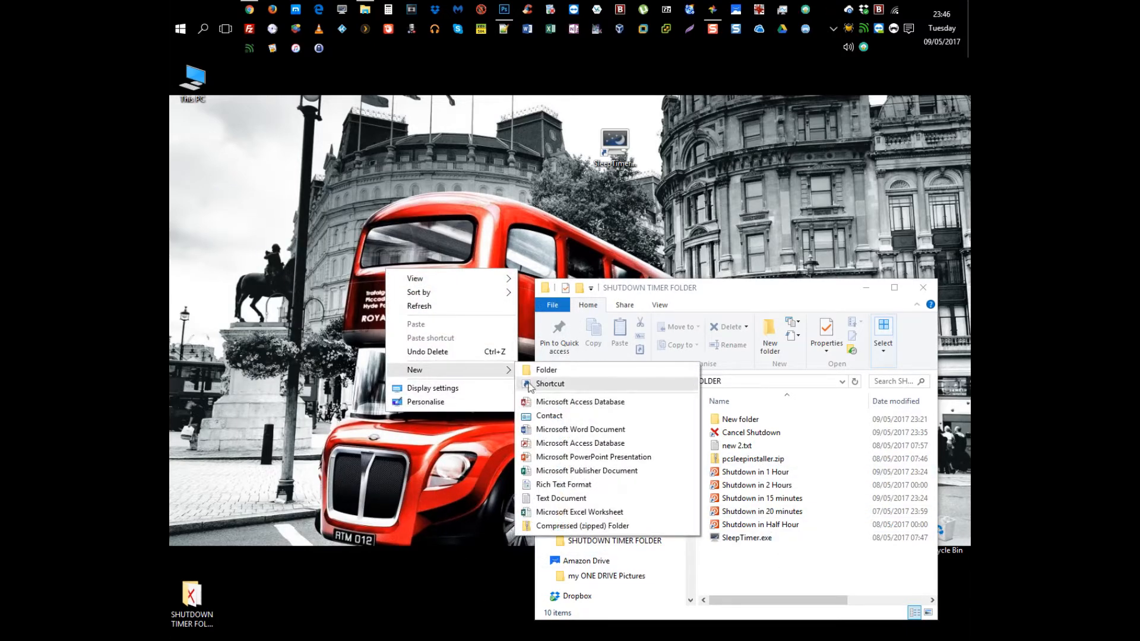
left_click(550, 384)
left_click_drag(449, 214, 462, 192)
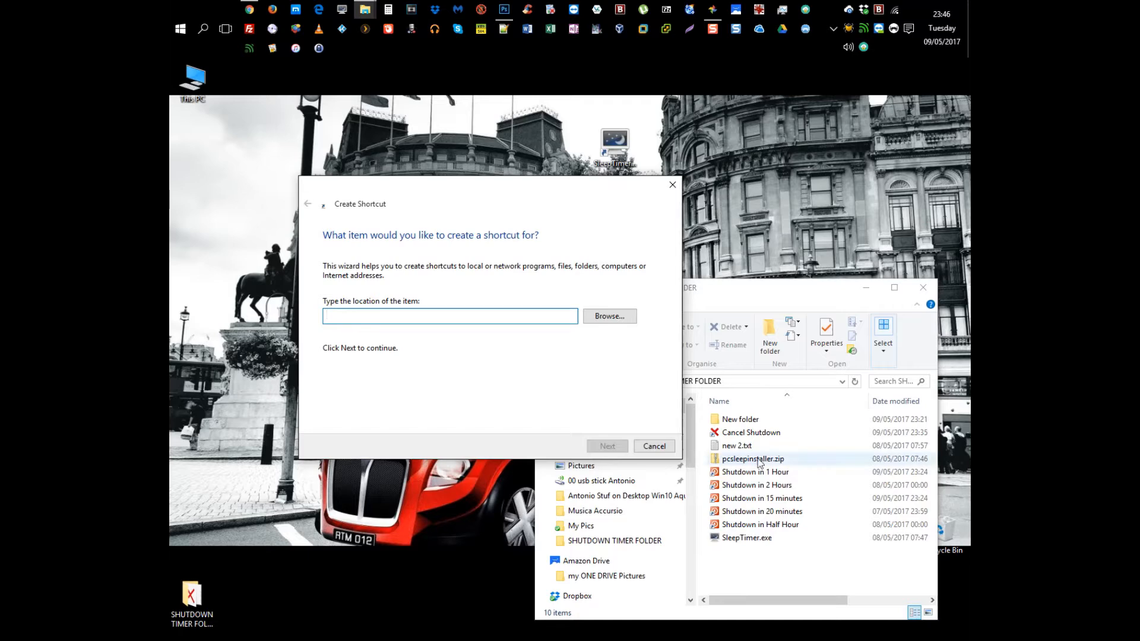
Switch to Notepad++ and copy the one-hour command shutdown.exe -s -t 3600 from the notes, then minimize the window
left_click(504, 29)
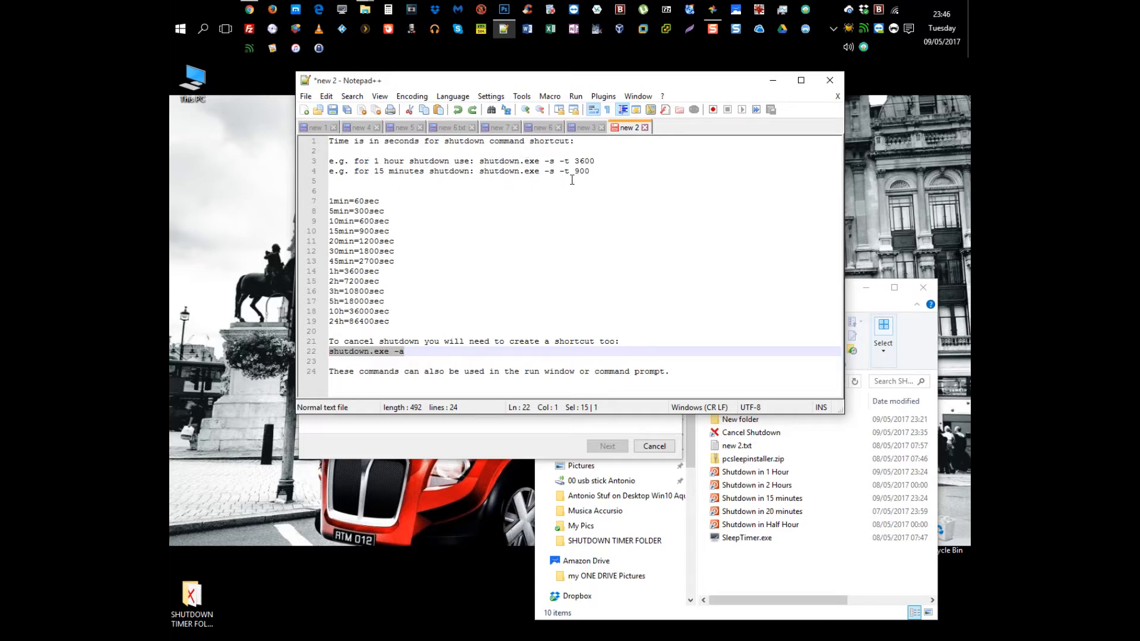
left_click_drag(480, 161, 595, 162)
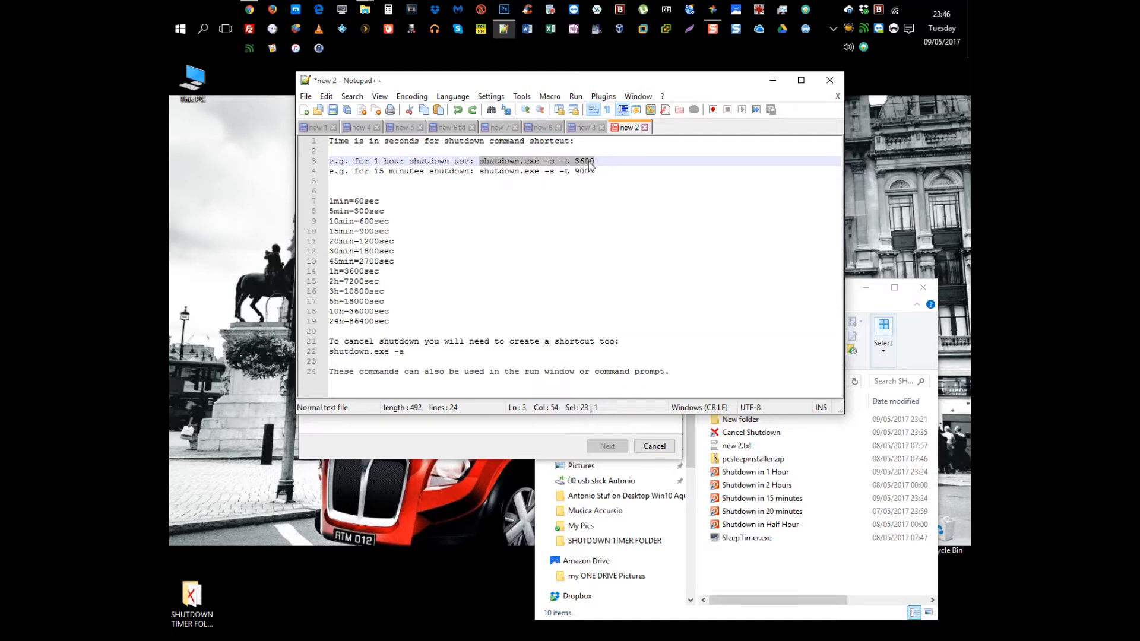
right_click(583, 165)
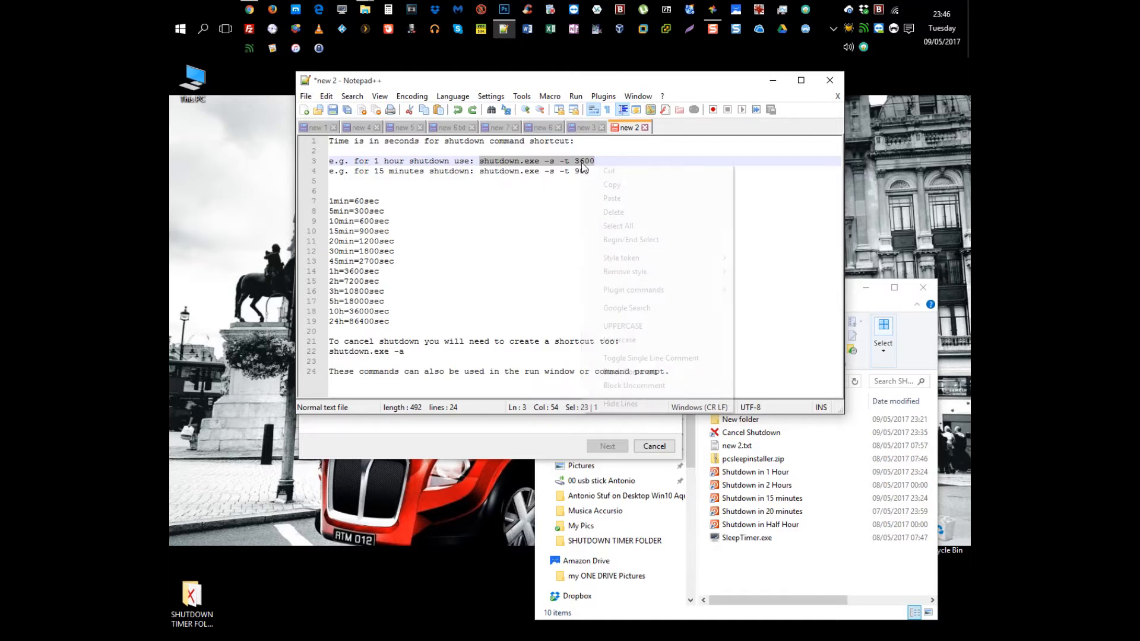
left_click(619, 188)
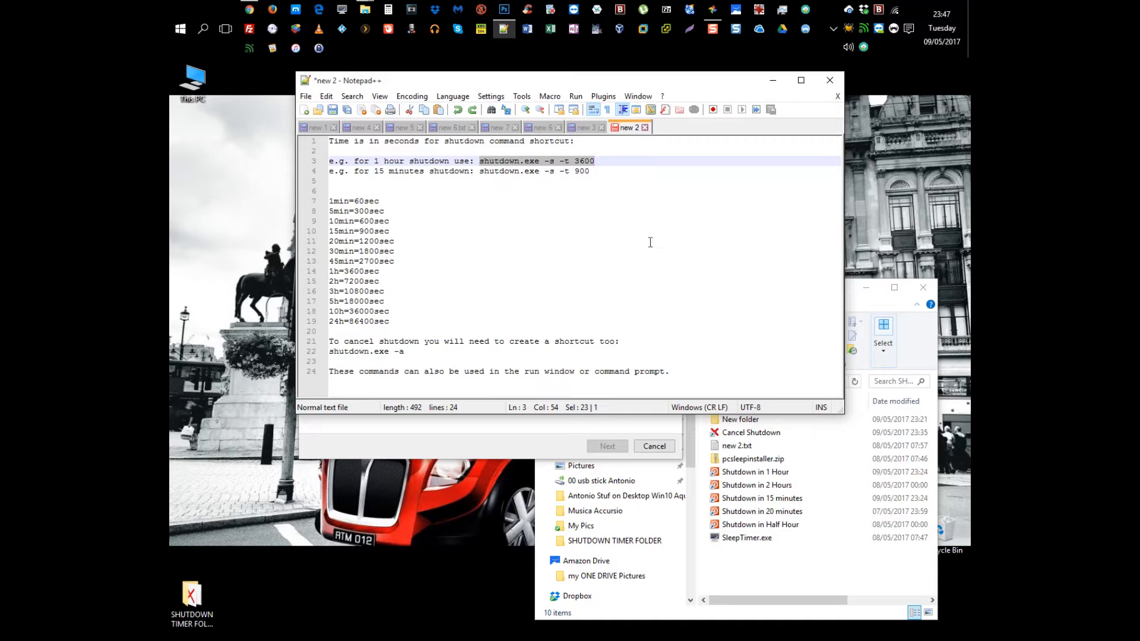
left_click(771, 80)
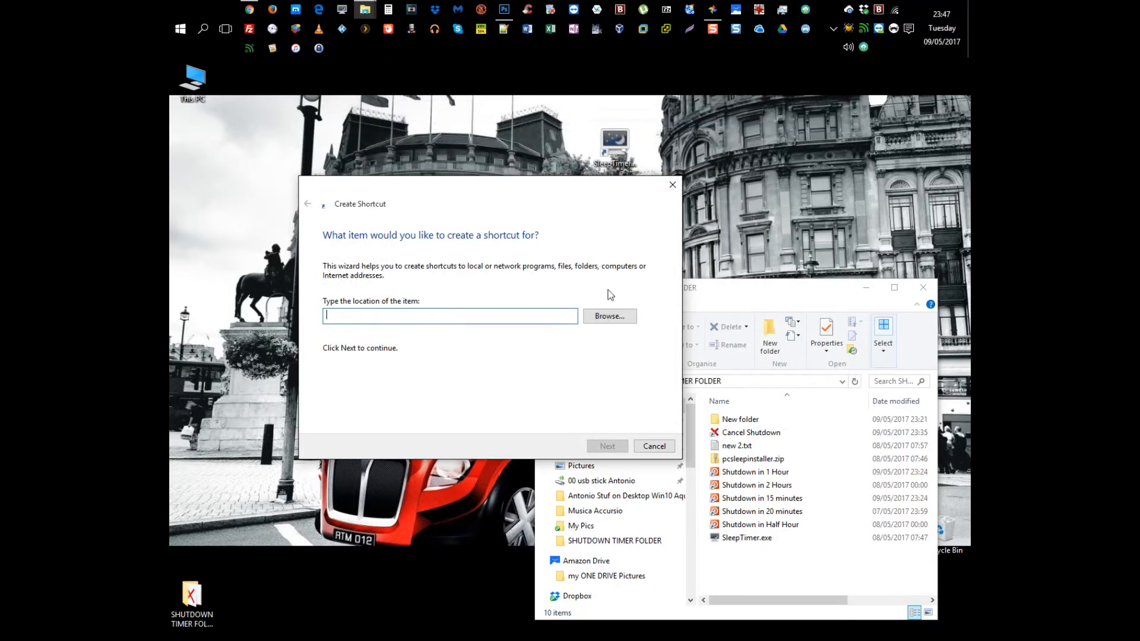
Set the new shortcut's item location to shutdown.exe -s -t 3600 and continue to its naming
right_click(481, 315)
left_click(510, 368)
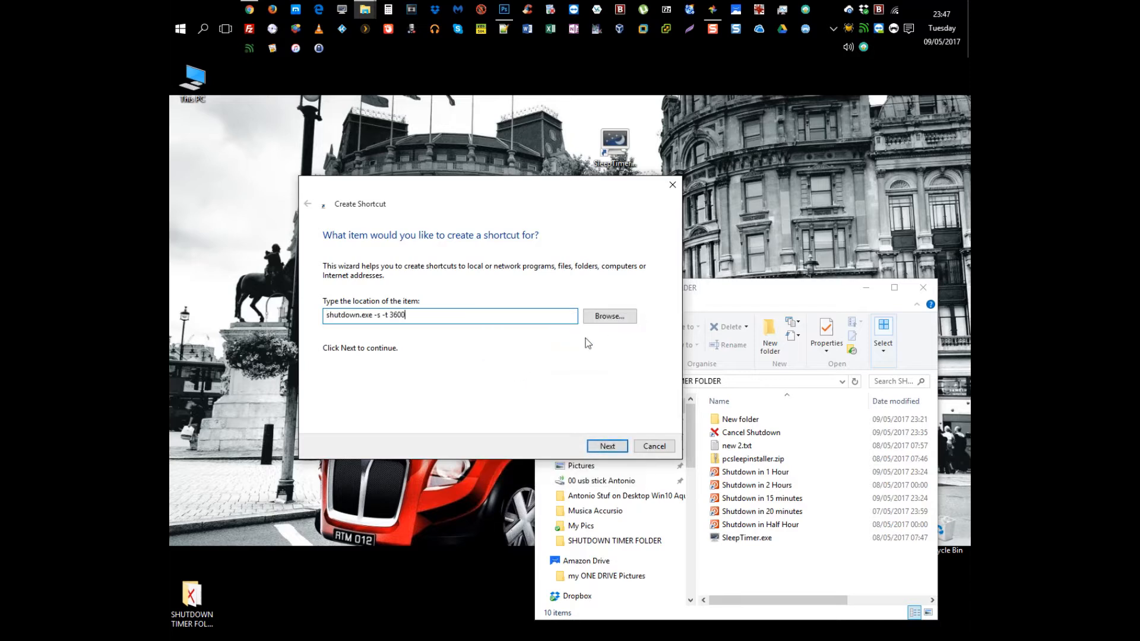
left_click(606, 446)
Name the shortcut "1hr shutdown" and finish creating it
left_click(381, 285)
key("BackSpace")
key("BackSpace")
key("BackSpace")
left_click(327, 280)
type("1h")
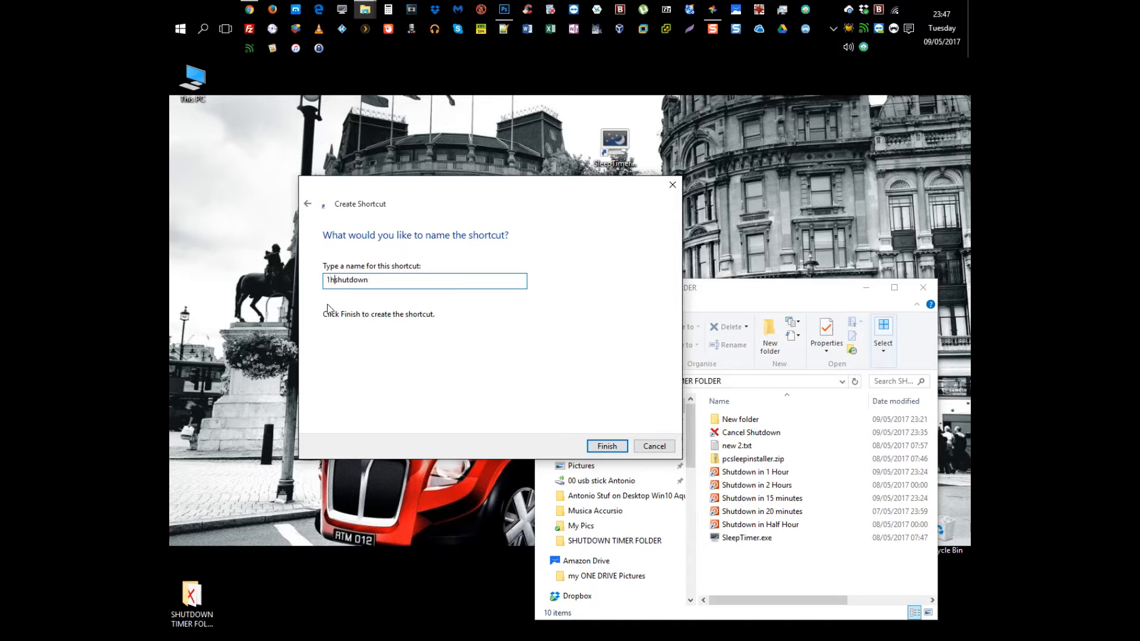
type("r")
left_click(608, 446)
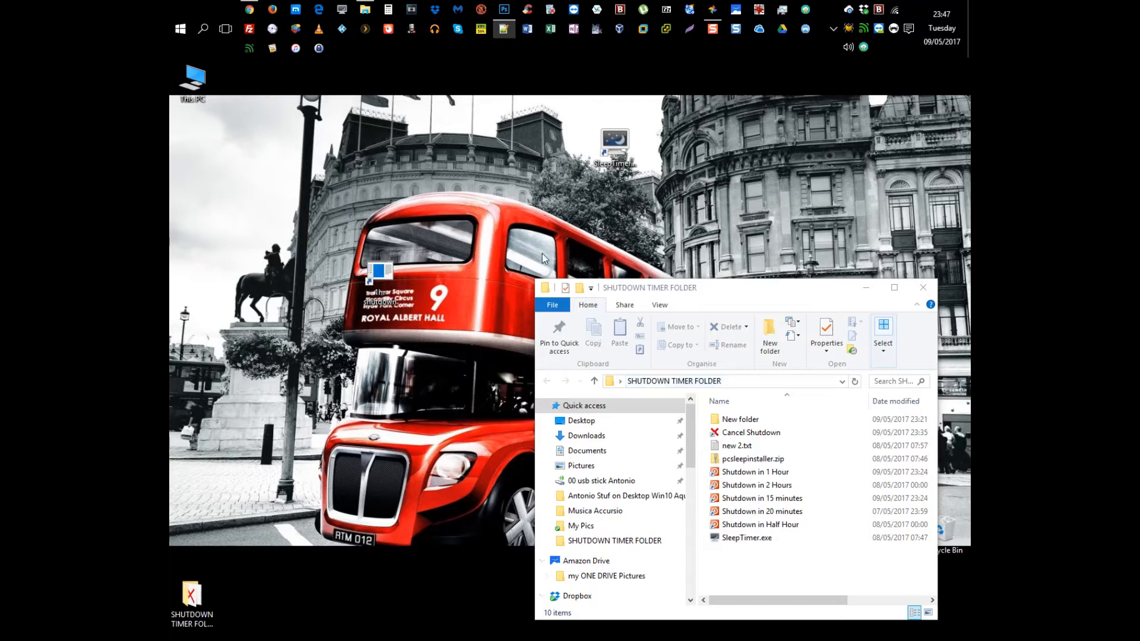
Change the 1hr shutdown shortcut's icon to the red power symbol and move the shortcut above the statue on the desktop
right_click(380, 306)
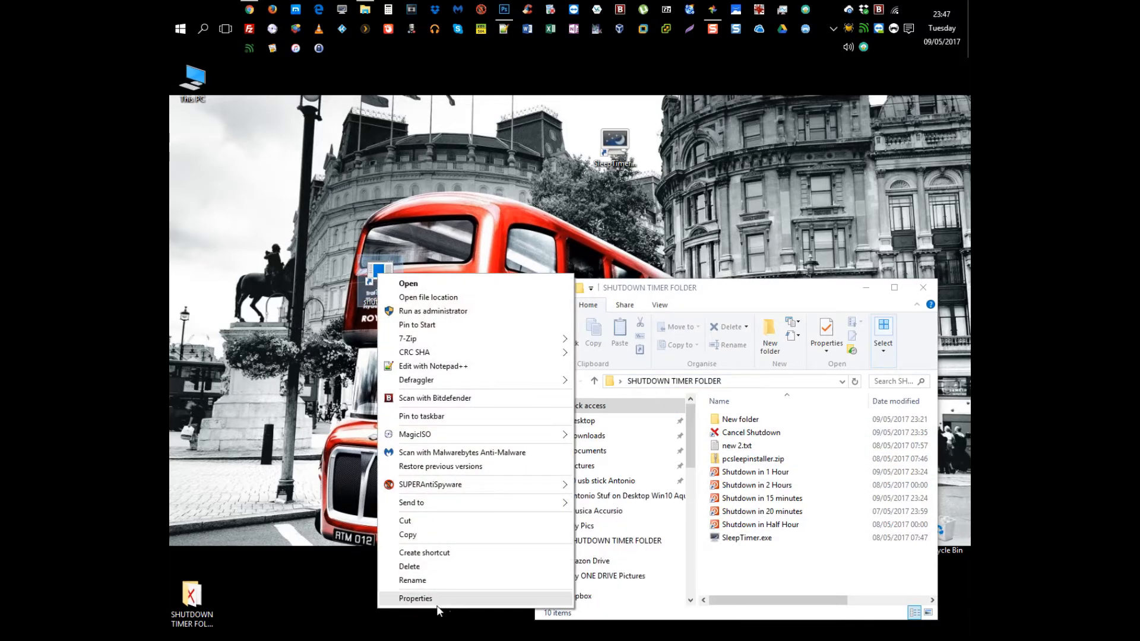
left_click(437, 599)
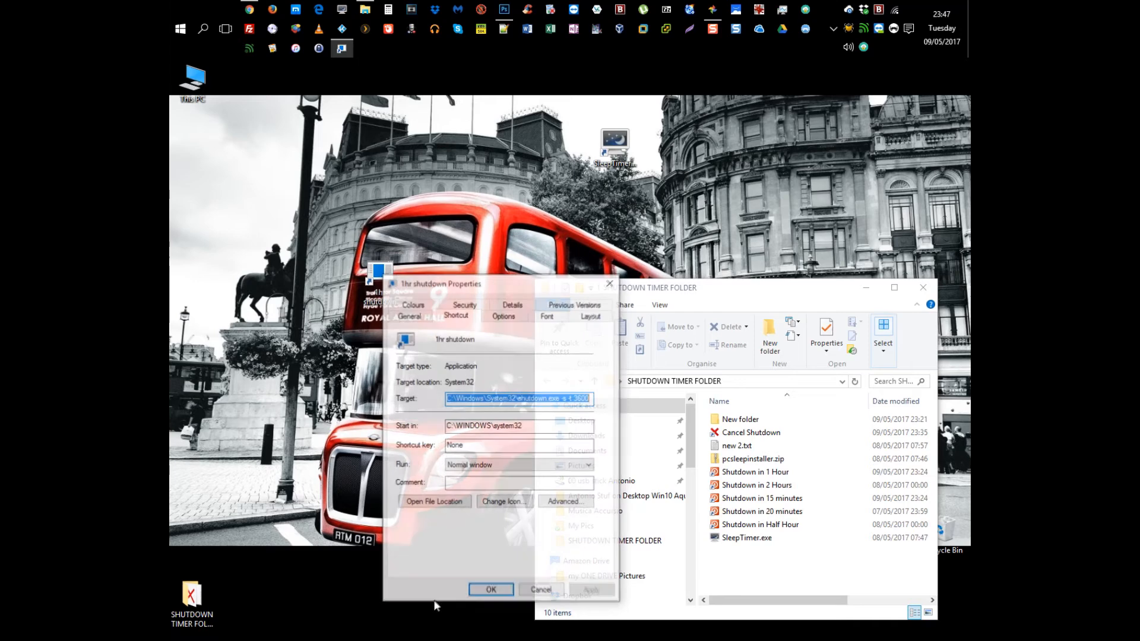
left_click(498, 503)
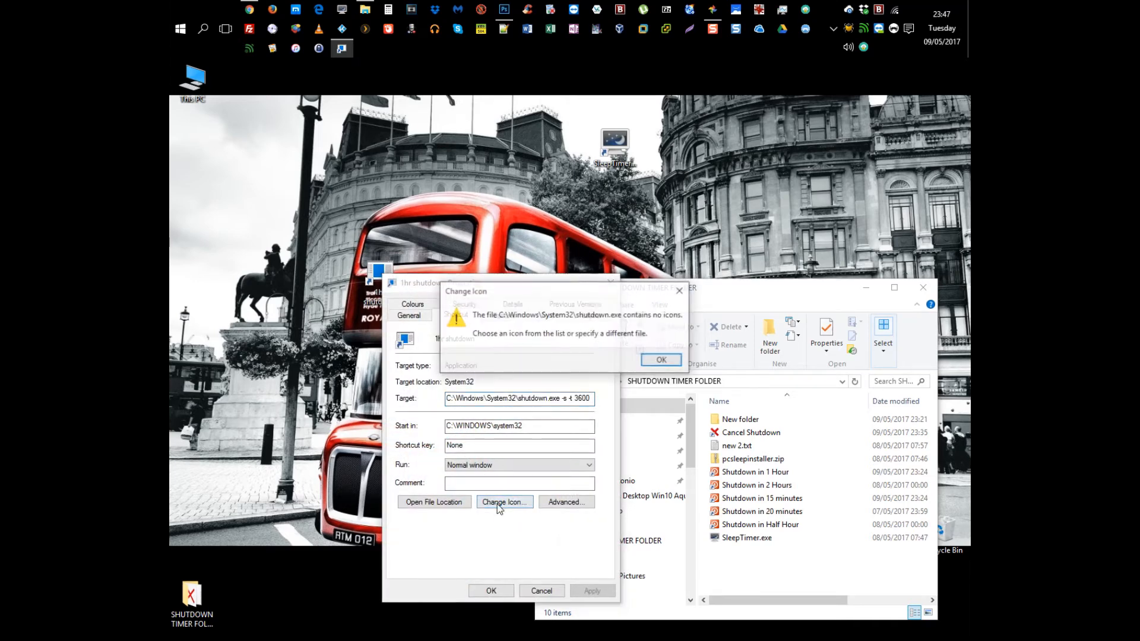
left_click(662, 361)
left_click(578, 499)
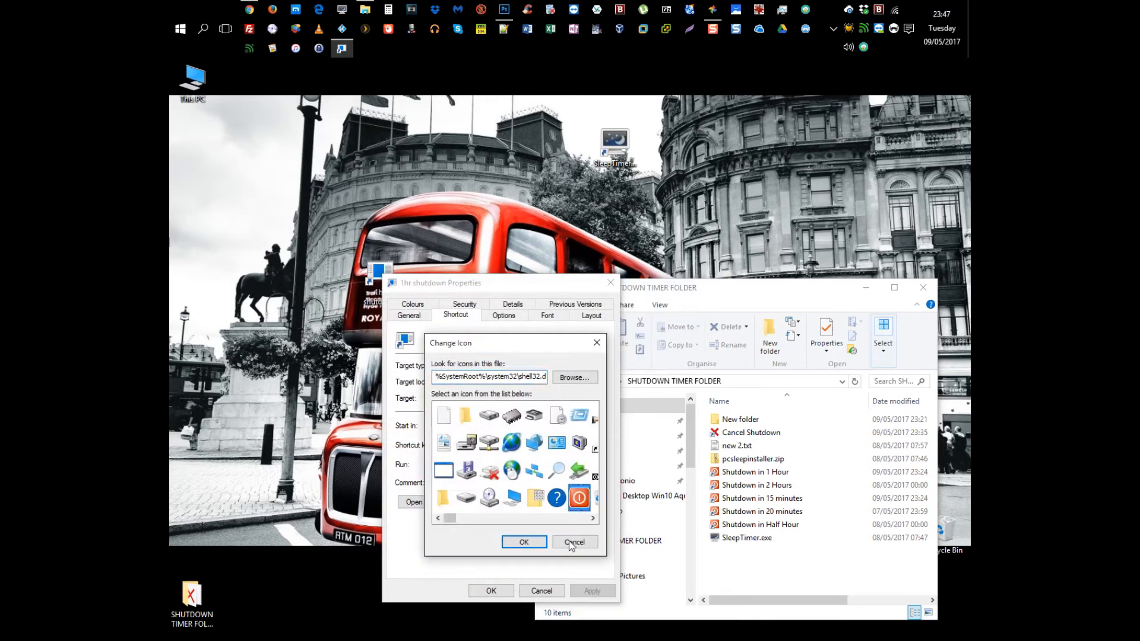
left_click(522, 543)
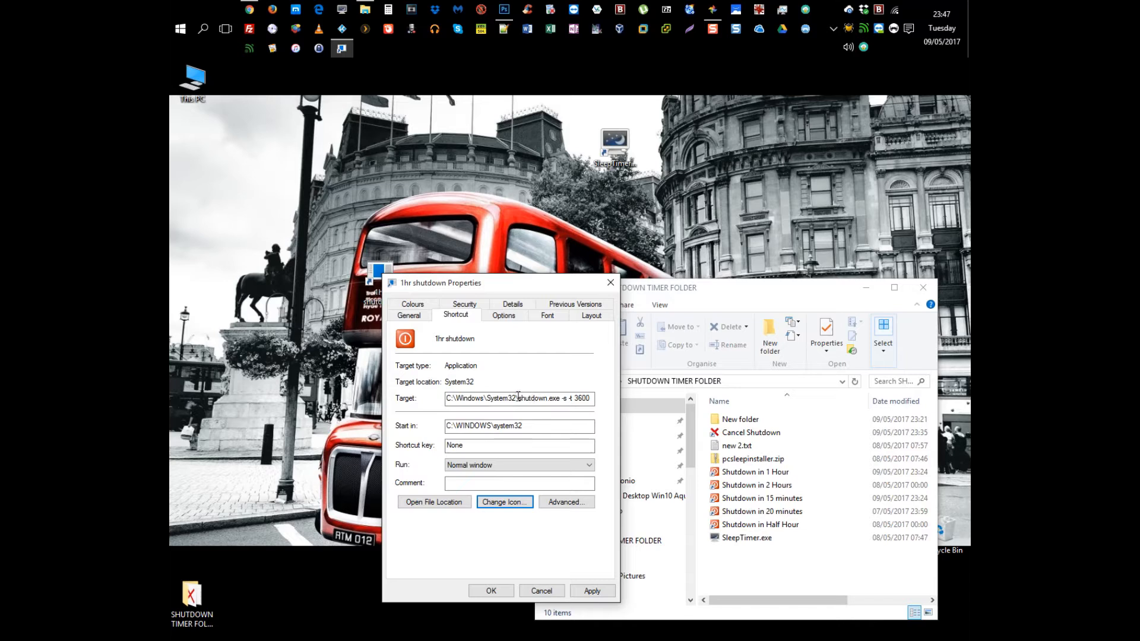
left_click_drag(518, 395, 603, 404)
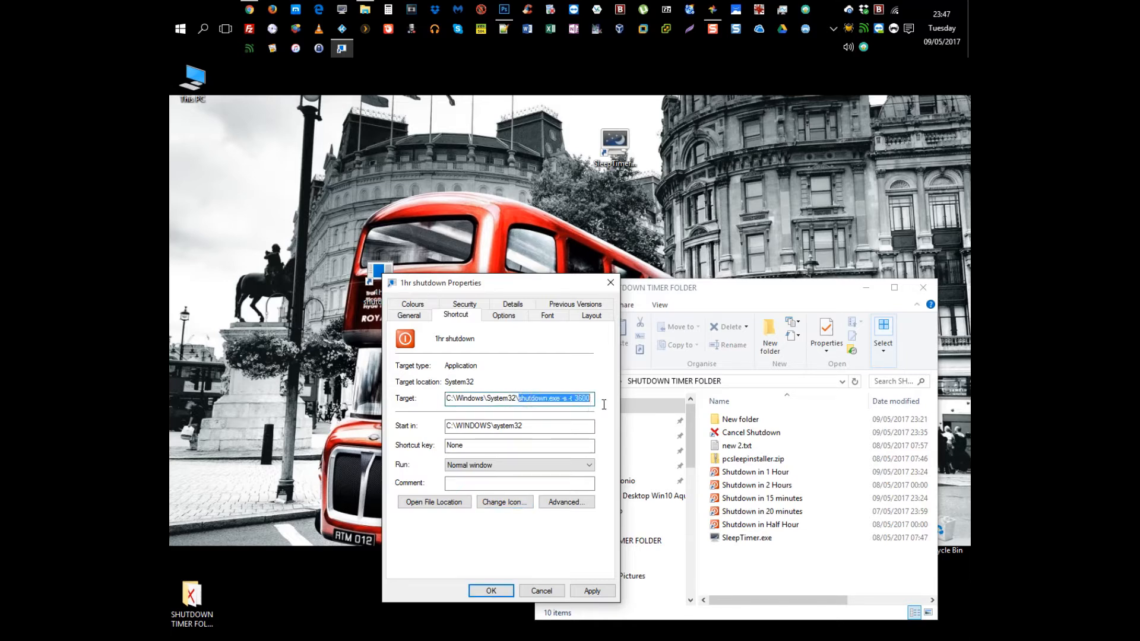
left_click(588, 591)
left_click(494, 590)
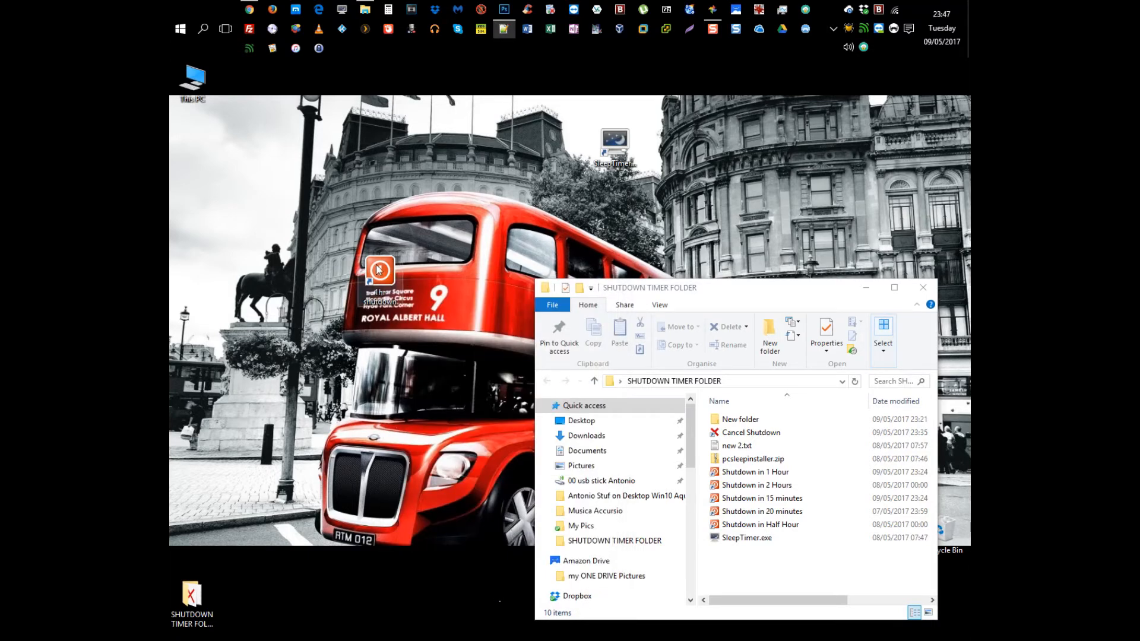
left_click_drag(387, 276, 254, 198)
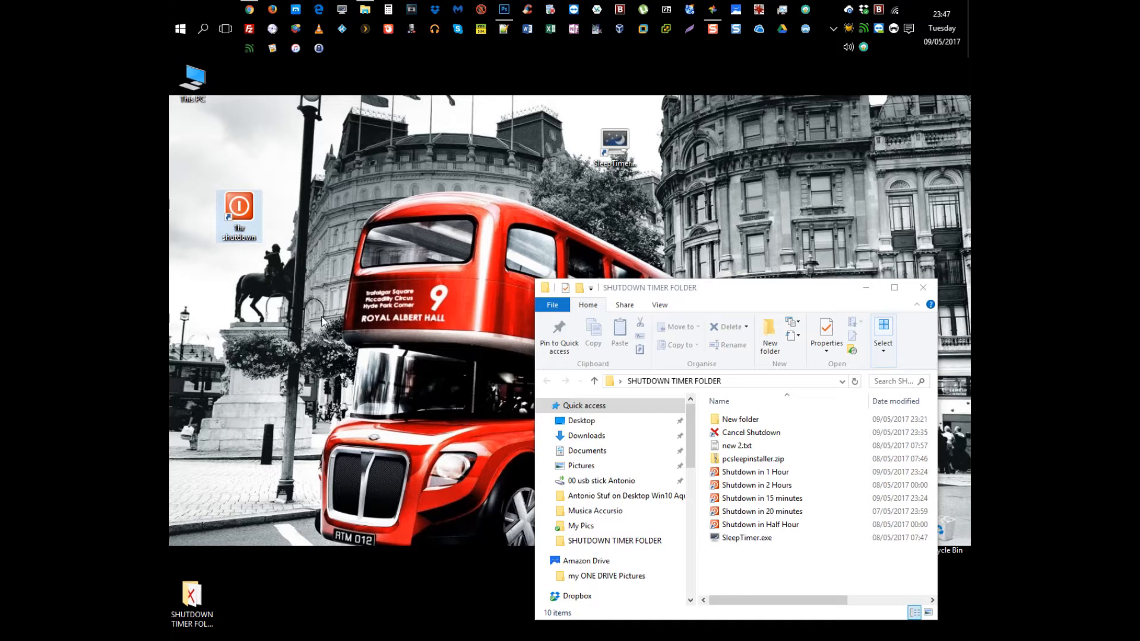
Run shutdown.exe -s -t 3600 from the Windows Run dialog and dismiss the sign-out notification
key("Delete")
key("super+r")
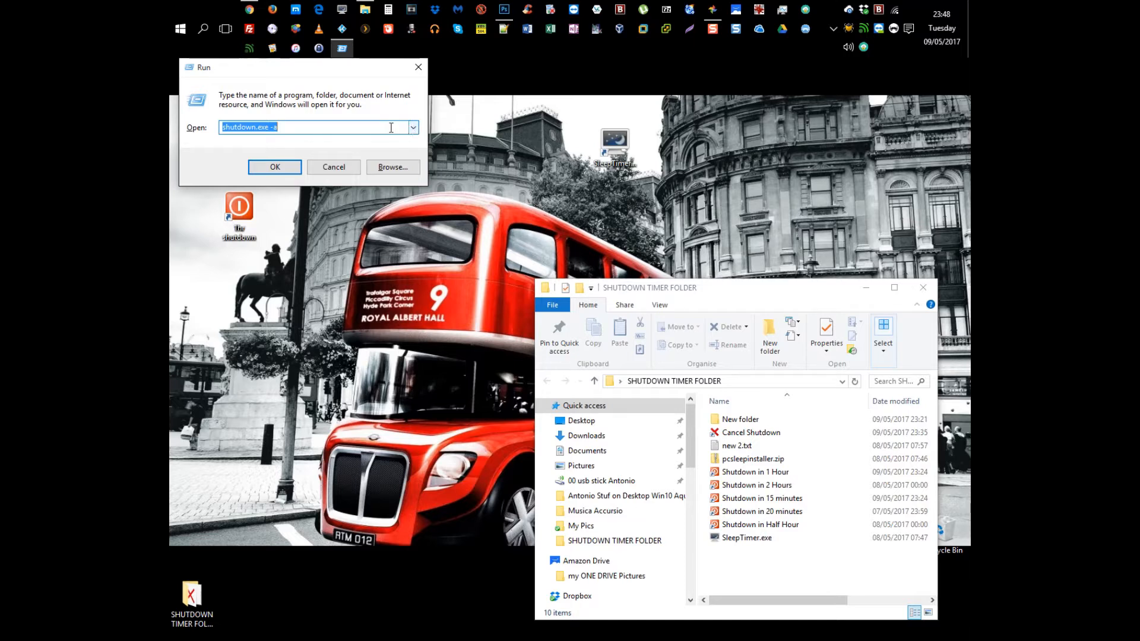
key("ctrl+v")
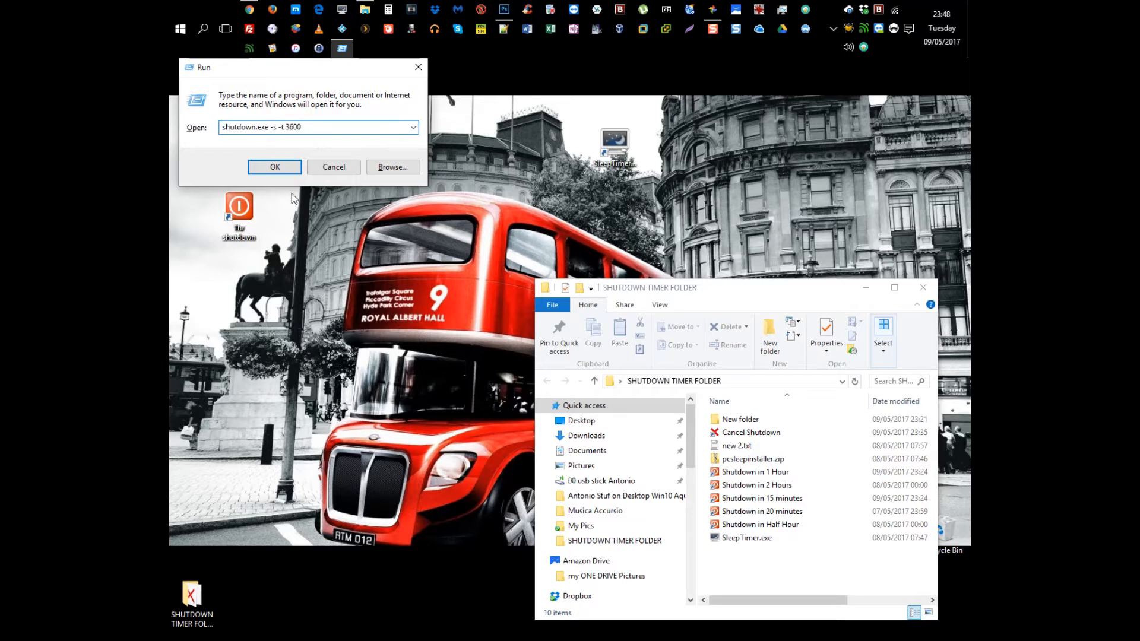
left_click(274, 168)
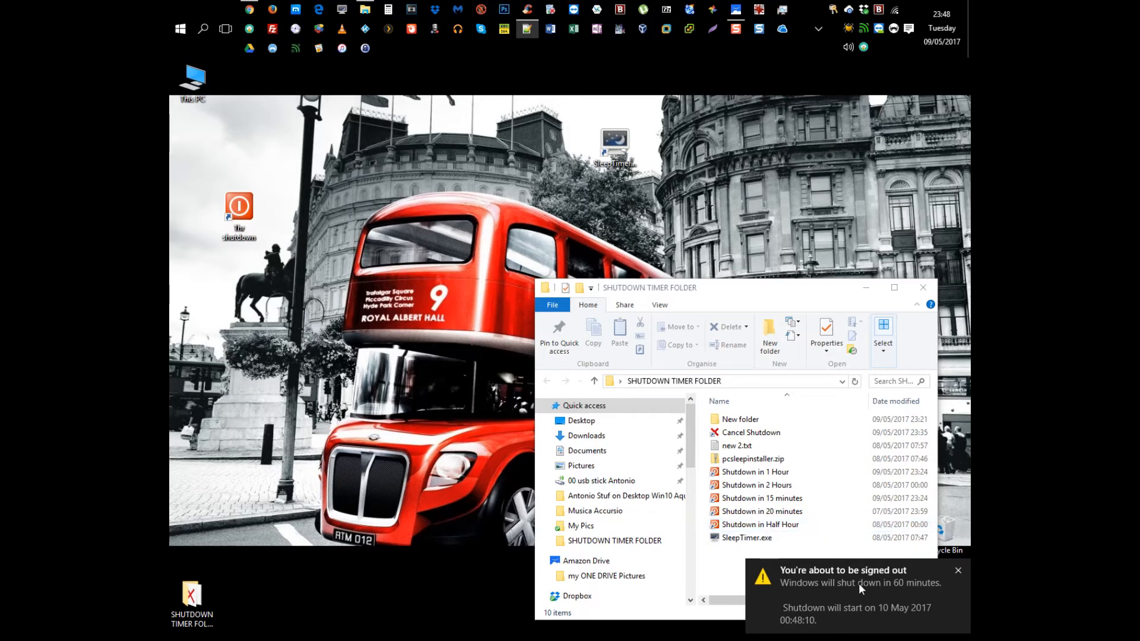
left_click(958, 570)
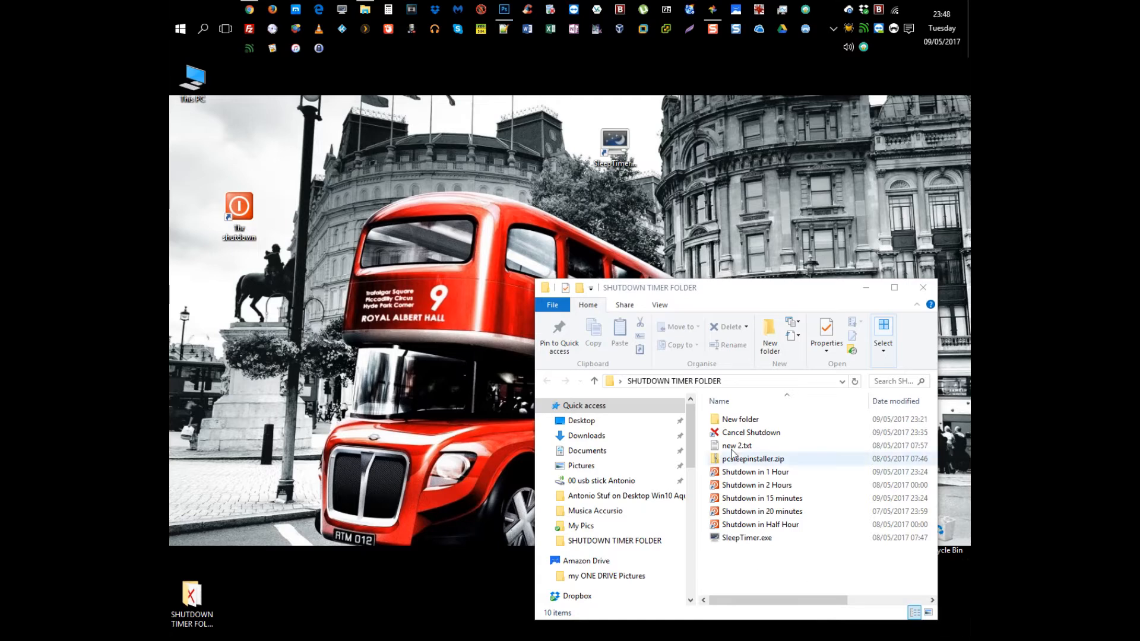
Copy the shutdown.exe -a command from the Cancel Shutdown shortcut's target and close its properties without changes
right_click(740, 430)
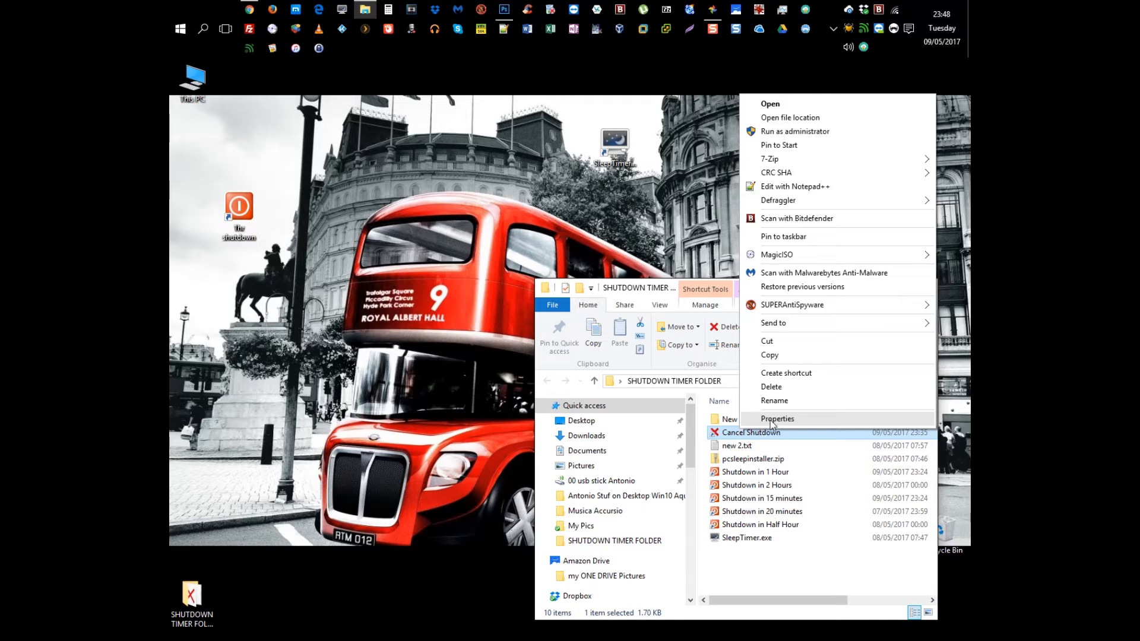
left_click(777, 419)
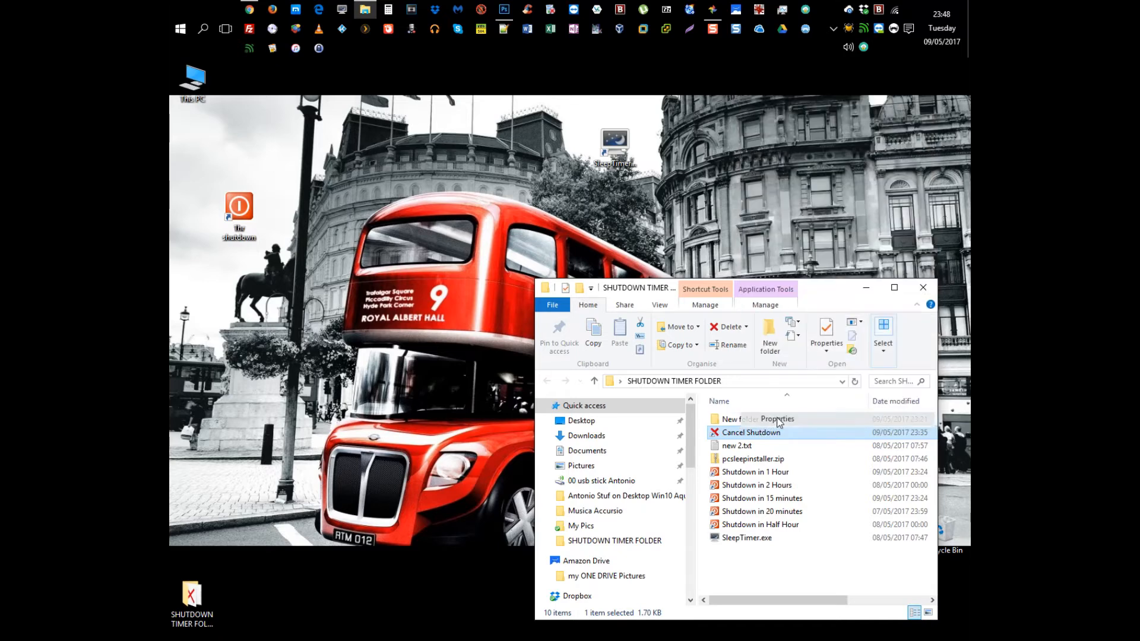
left_click(897, 431)
left_click_drag(865, 430, 932, 429)
right_click(898, 429)
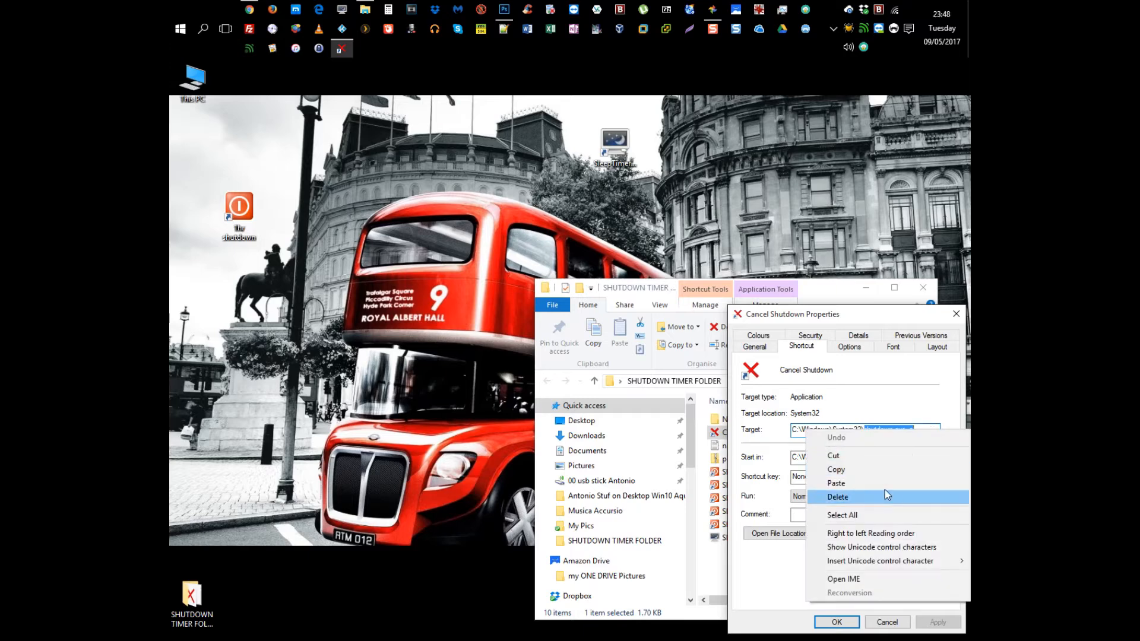
left_click(861, 467)
left_click(886, 621)
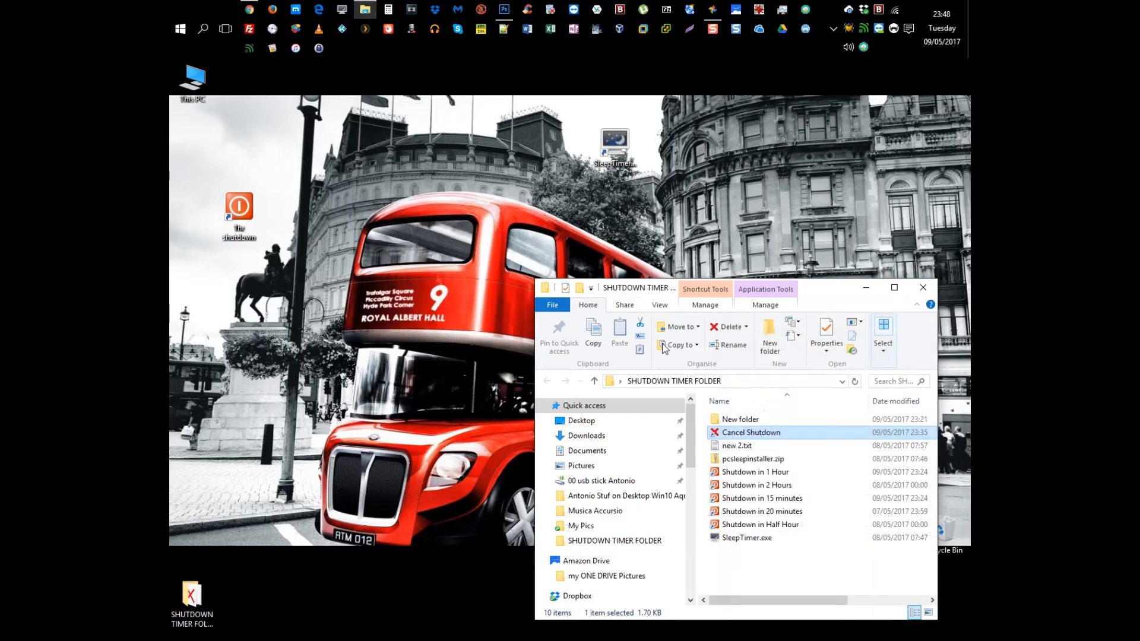
Look up the cancel command shutdown.exe -a in the Notepad++ notes, highlight it, and minimize the window
left_click(506, 29)
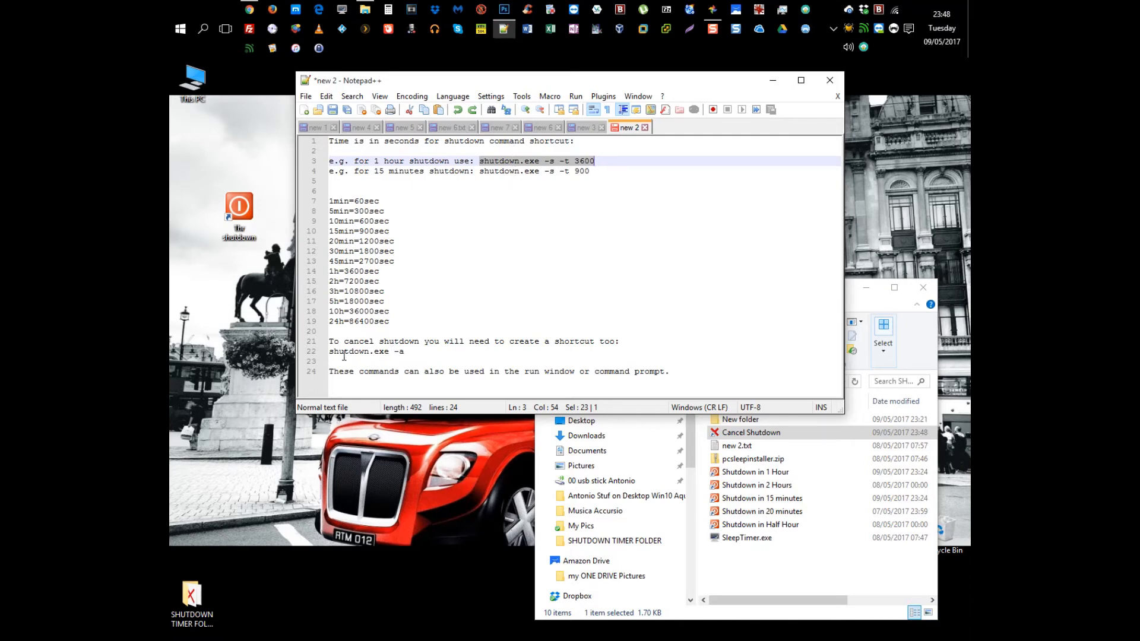
left_click_drag(325, 355, 405, 352)
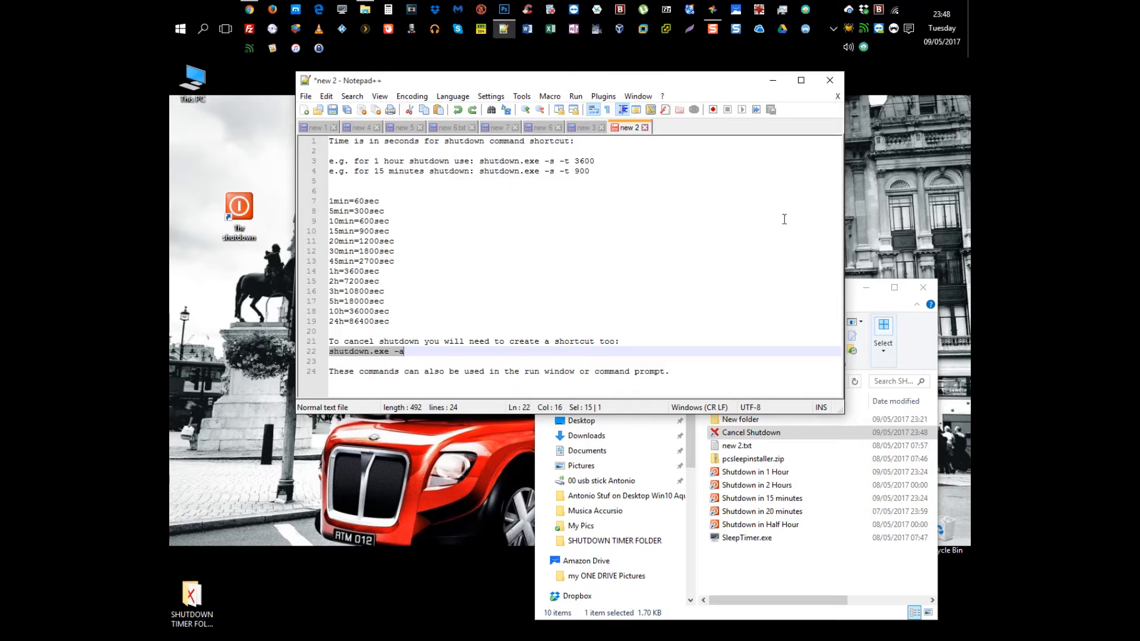
left_click(773, 81)
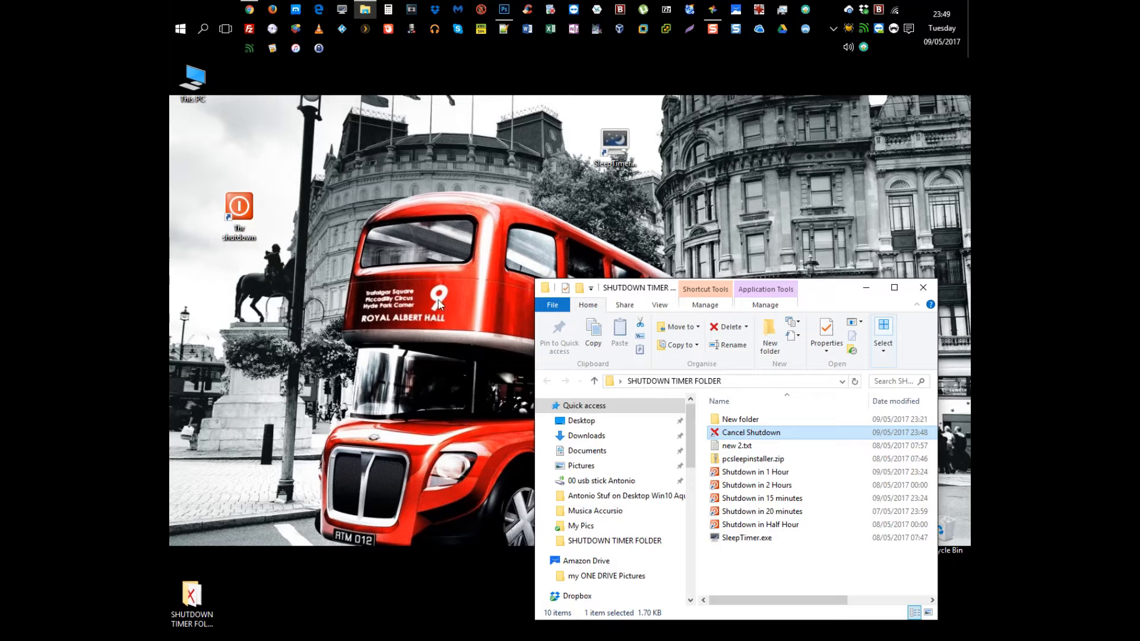
Enter shutdown.exe -a as the location for a new desktop shortcut and abandon its creation
right_click(372, 201)
mouse_move(418, 294)
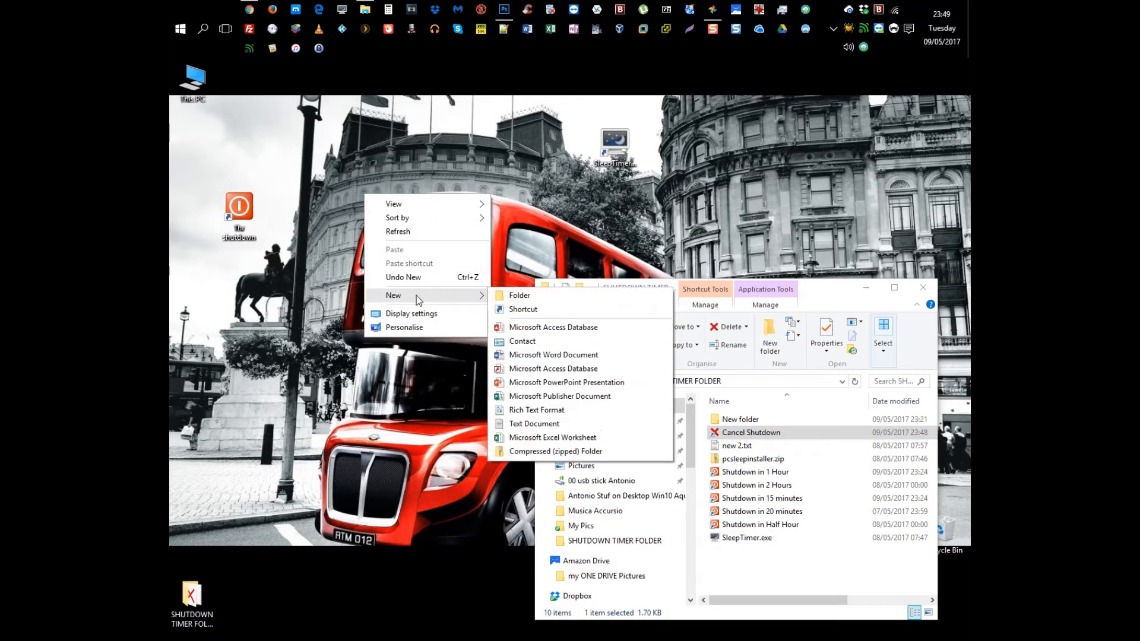
left_click(522, 310)
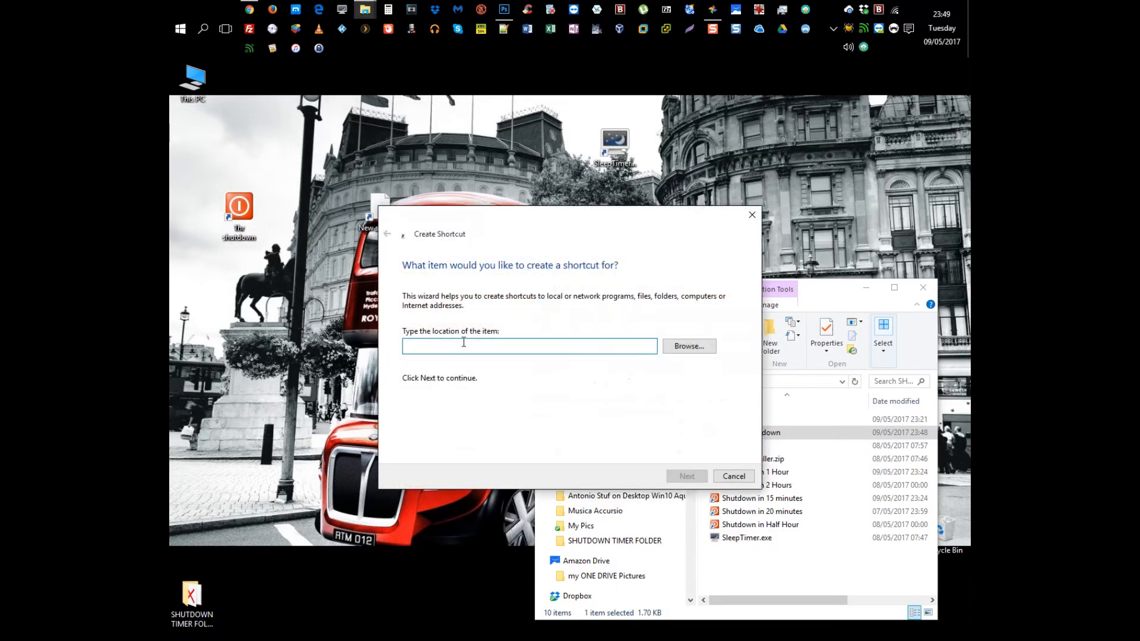
type("shutdown.exe -a")
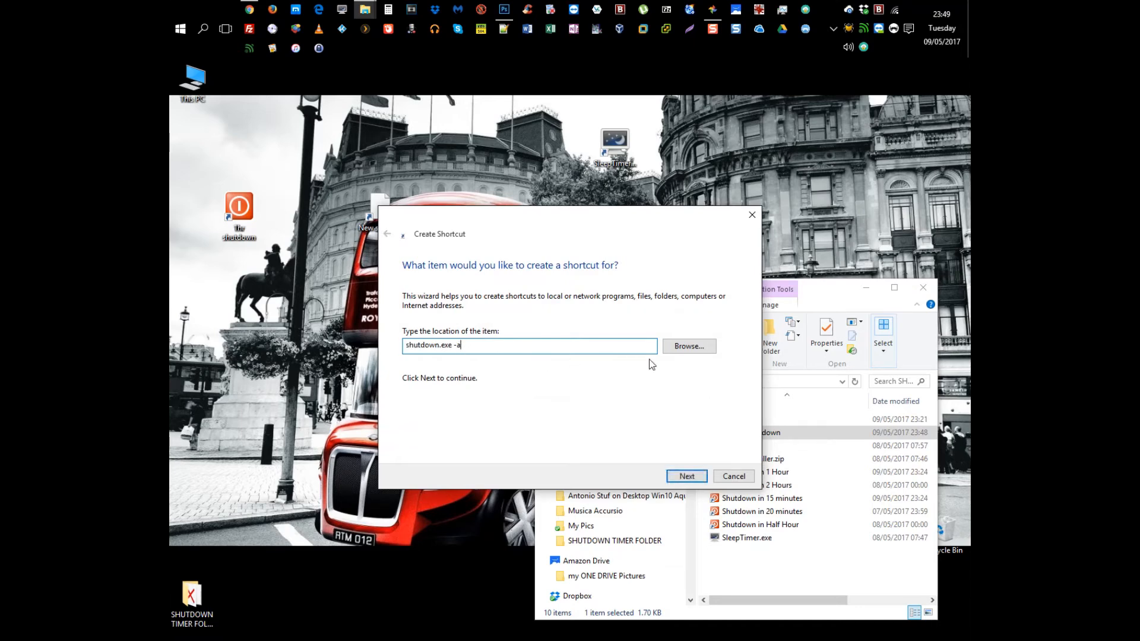
left_click(732, 475)
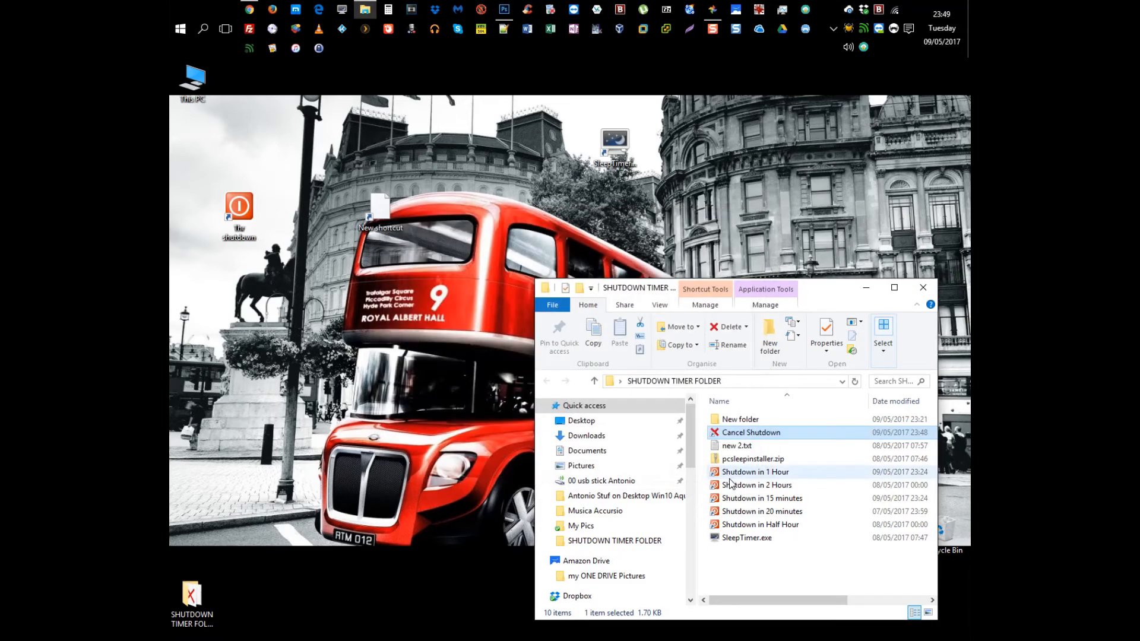
Try the butterfly icon on the Cancel Shutdown shortcut in its properties and discard the change
right_click(758, 442)
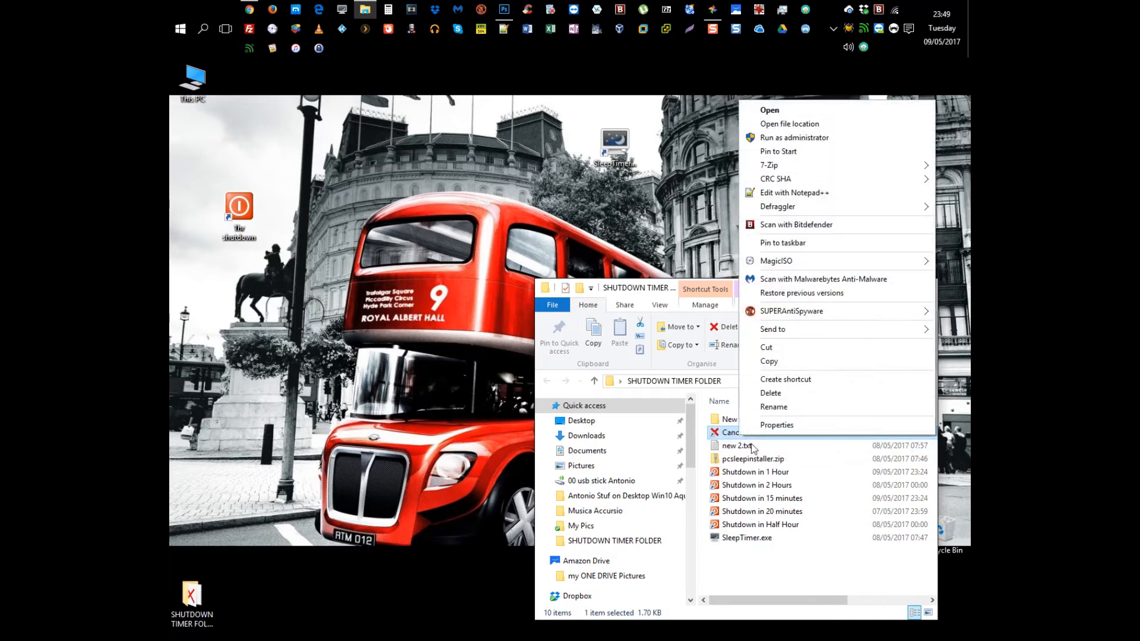
left_click(796, 434)
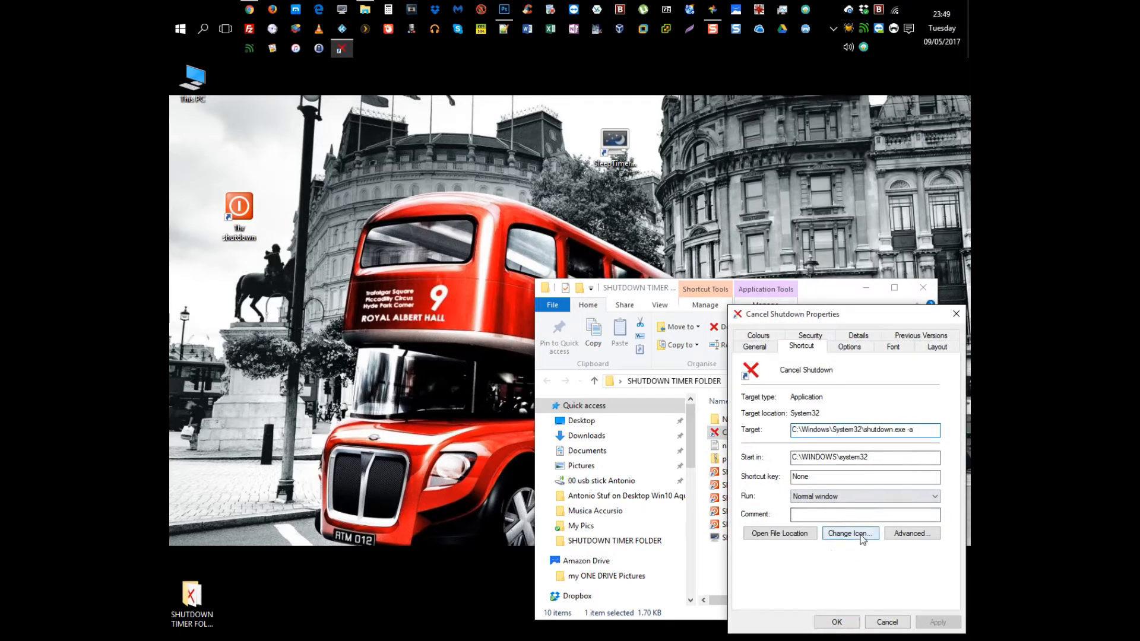
left_click(828, 533)
left_click_drag(840, 550, 885, 546)
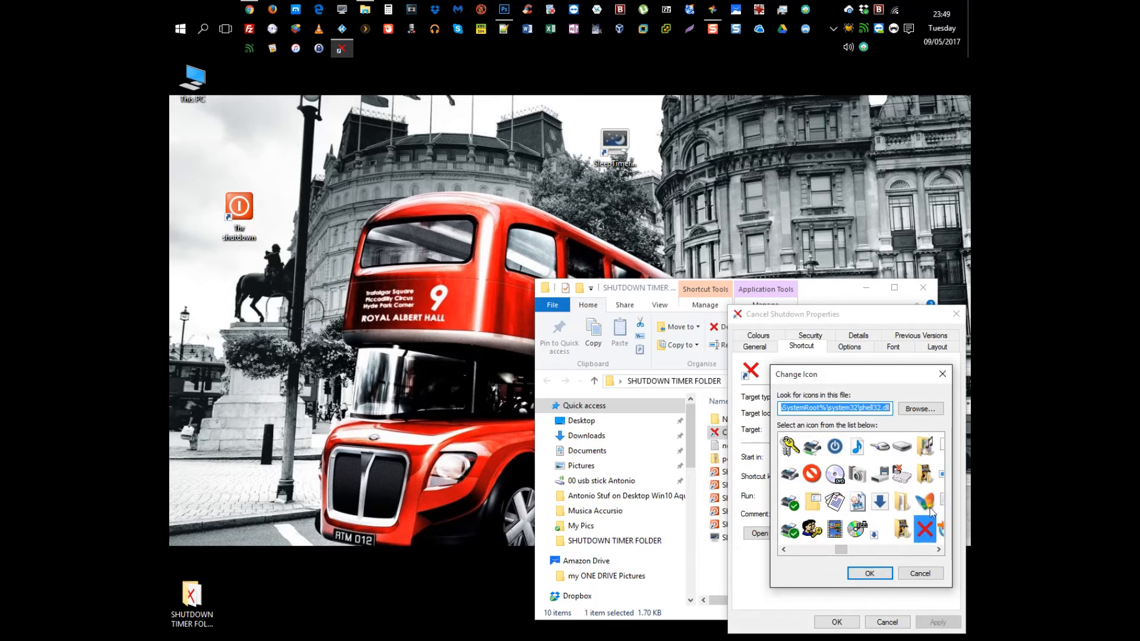
left_click(926, 504)
left_click(877, 569)
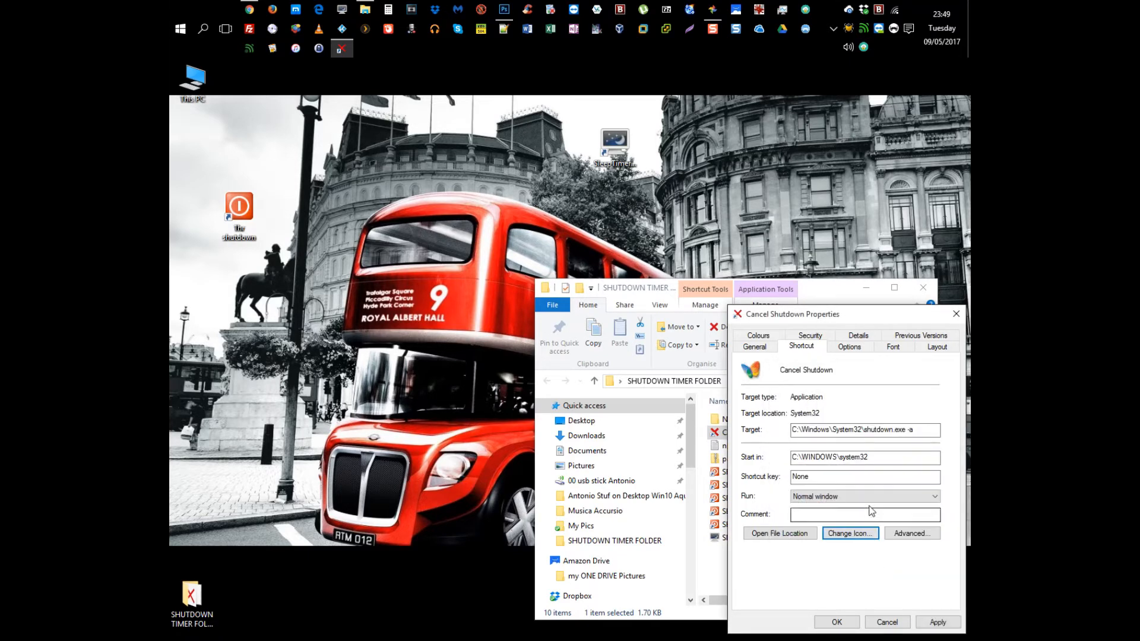
left_click(889, 622)
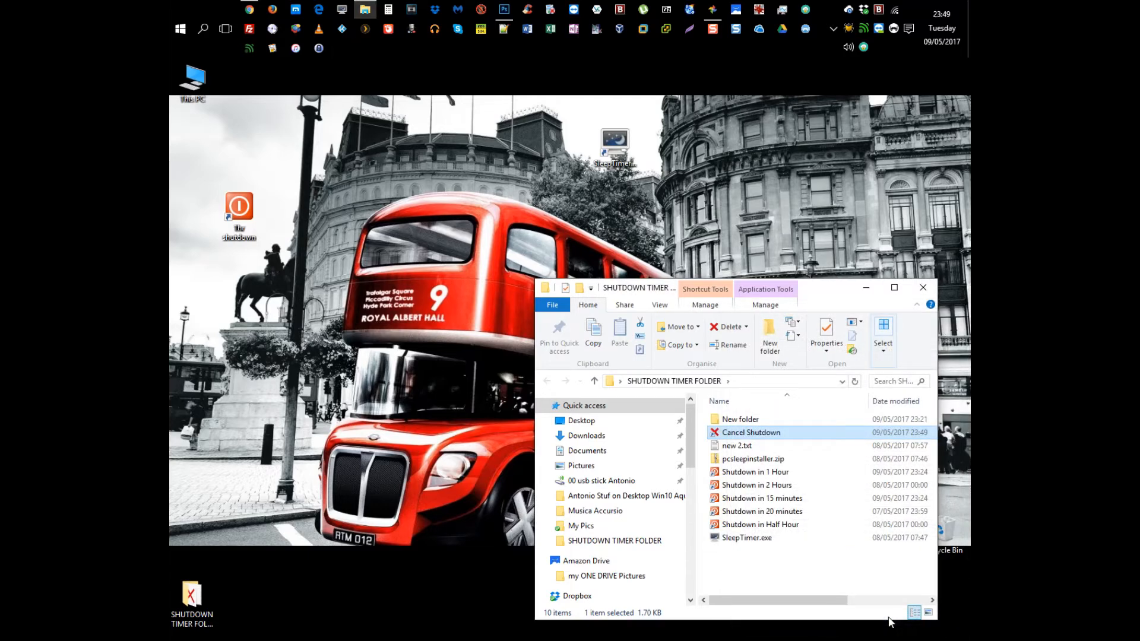
Run the Cancel Shutdown shortcut and schedule another shutdown with shutdown.exe -s -t 3600 from the Windows Run dialog
double_click(732, 438)
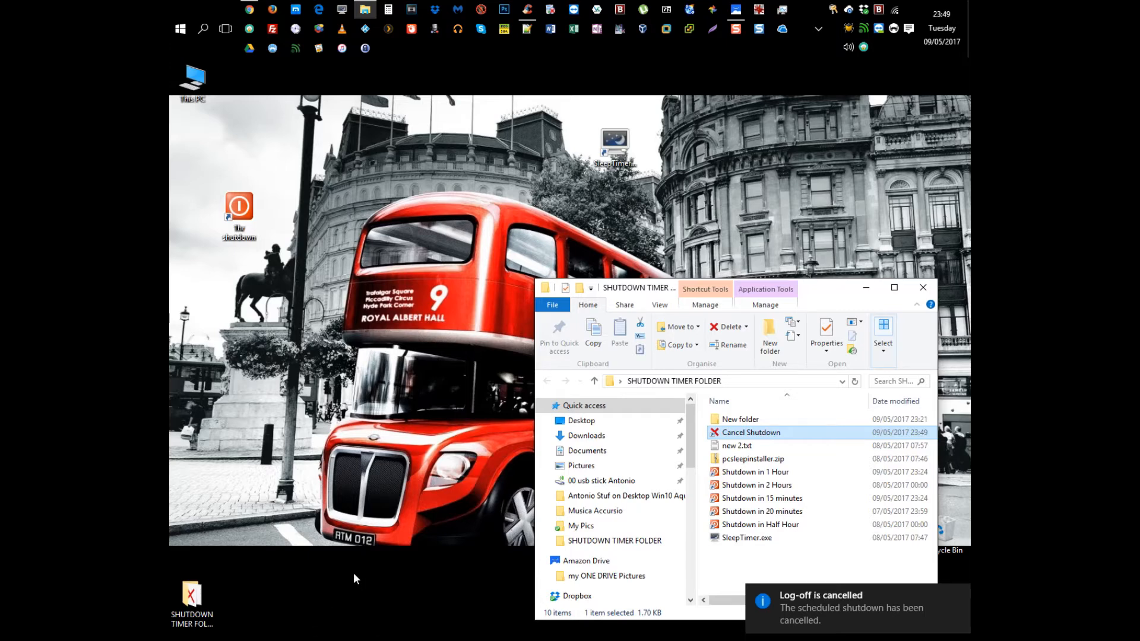
key("super+r")
left_click(294, 170)
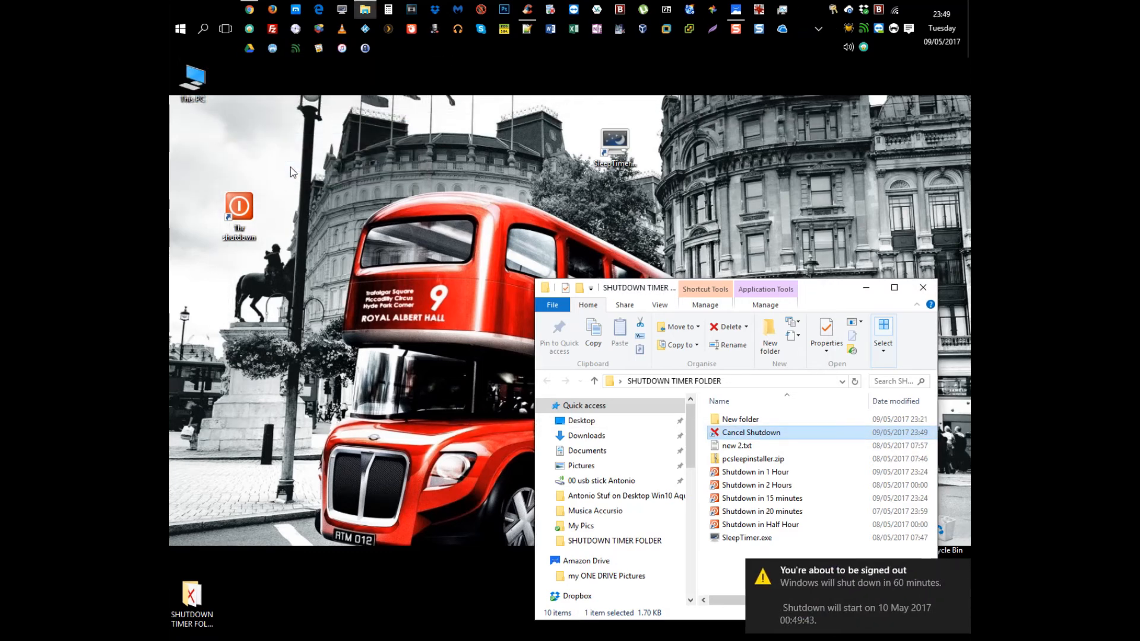
Cancel the pending shutdown by running shutdown.exe -a from the Windows Run dialog
key("super+r")
key("super+c")
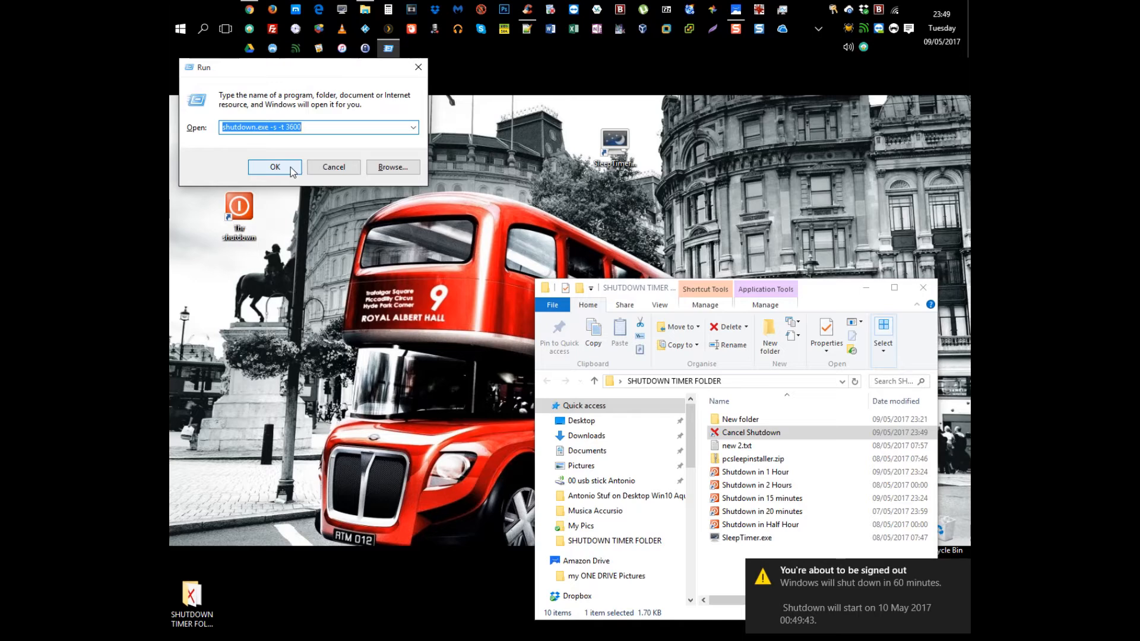
type("shutdown.exe -a")
left_click(291, 169)
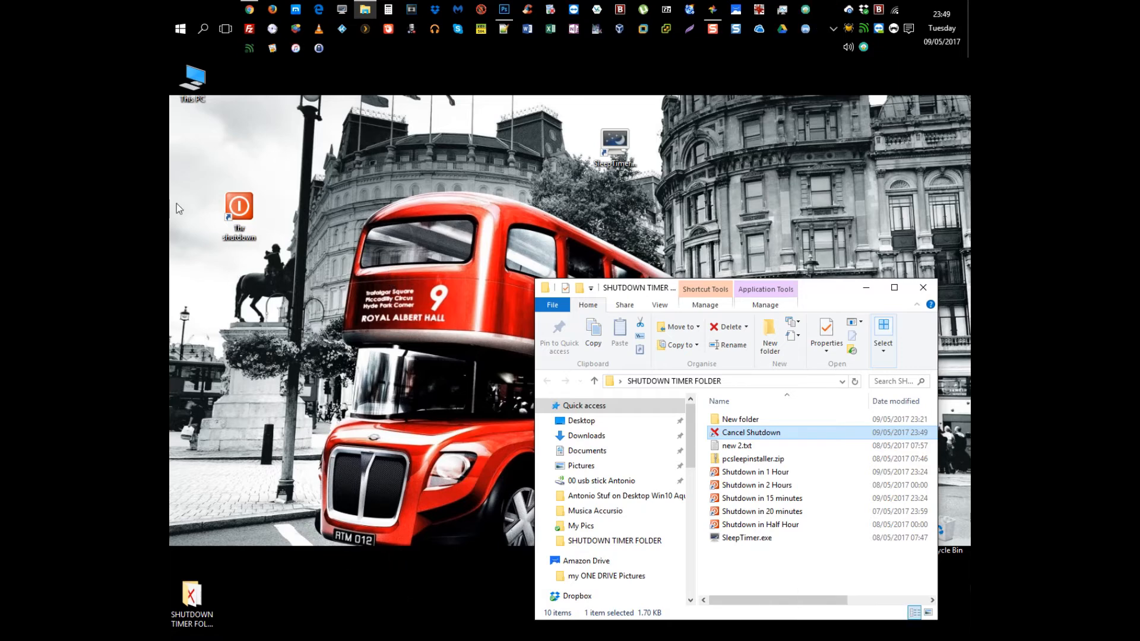
Open Command Prompt and run shutdown.exe -s -t 3600 in it, copied from the Notepad++ notes
right_click(179, 28)
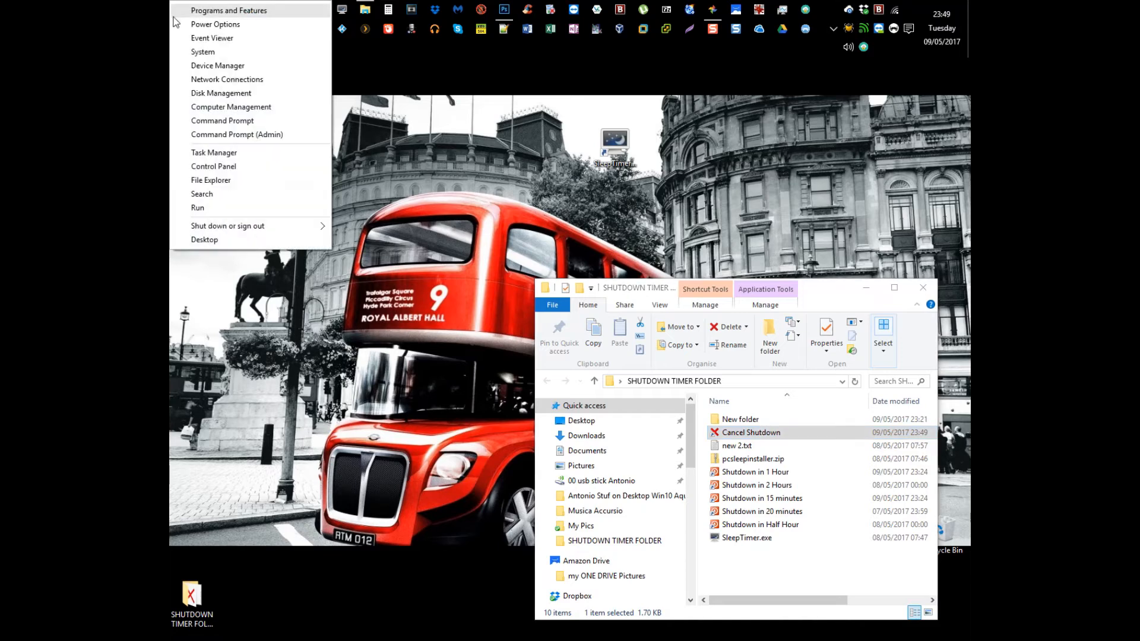
left_click(225, 121)
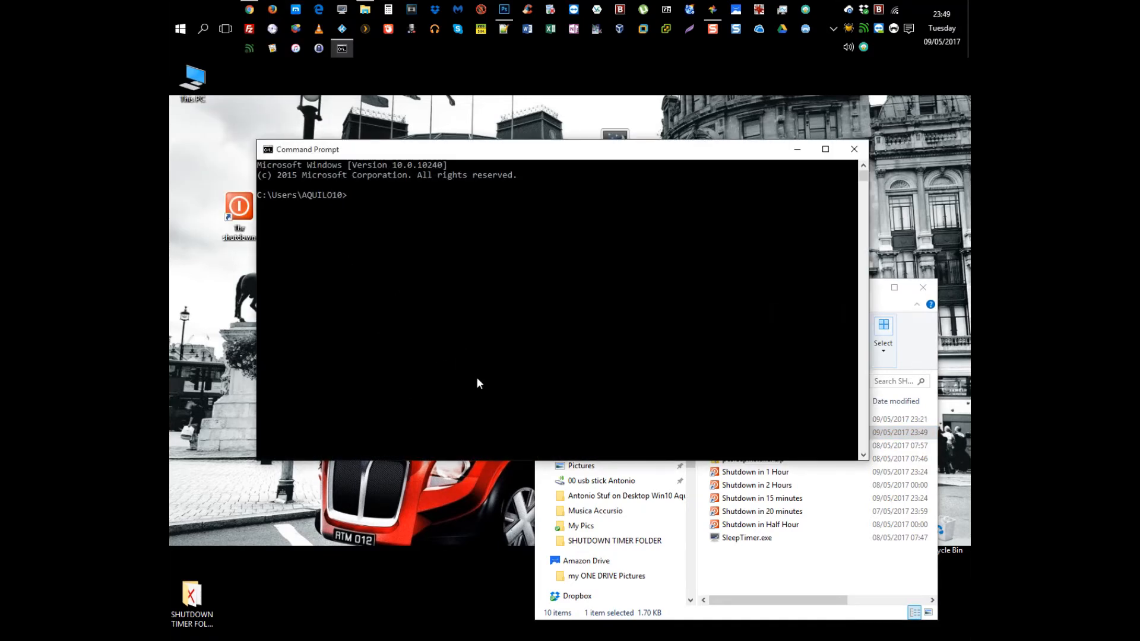
left_click(505, 29)
left_click_drag(478, 160, 590, 166)
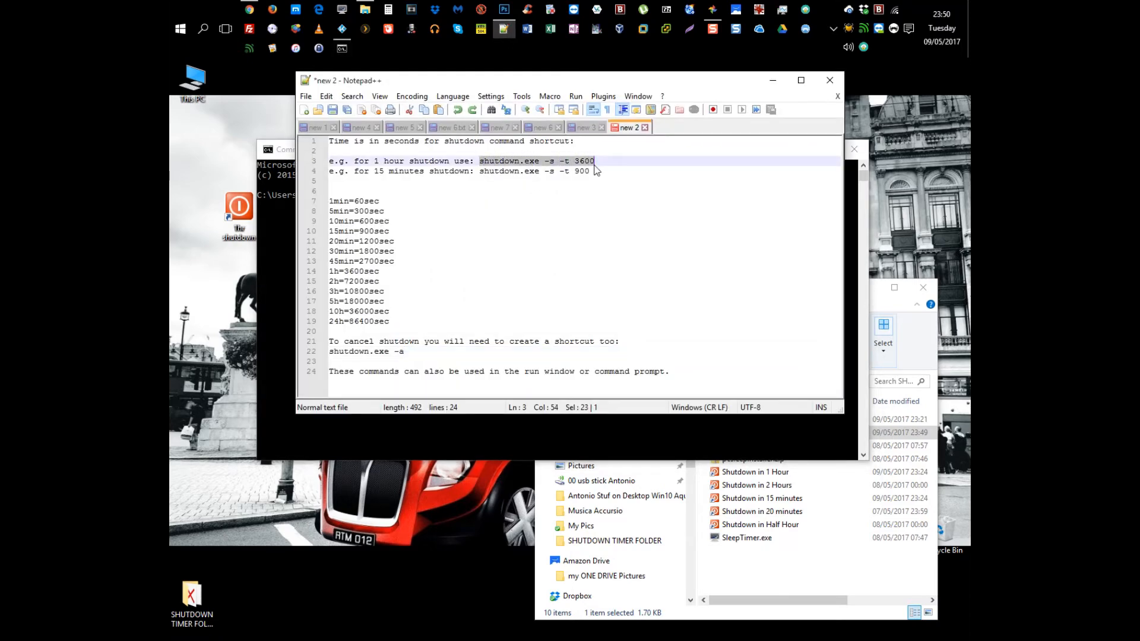
left_click(293, 298)
right_click(433, 250)
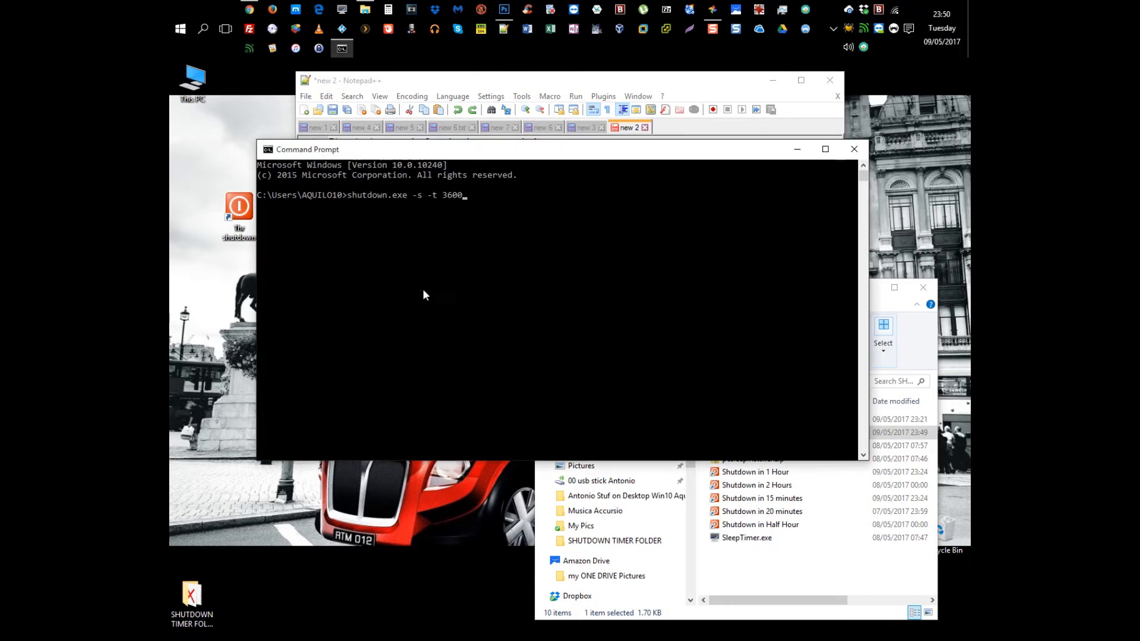
key("Return")
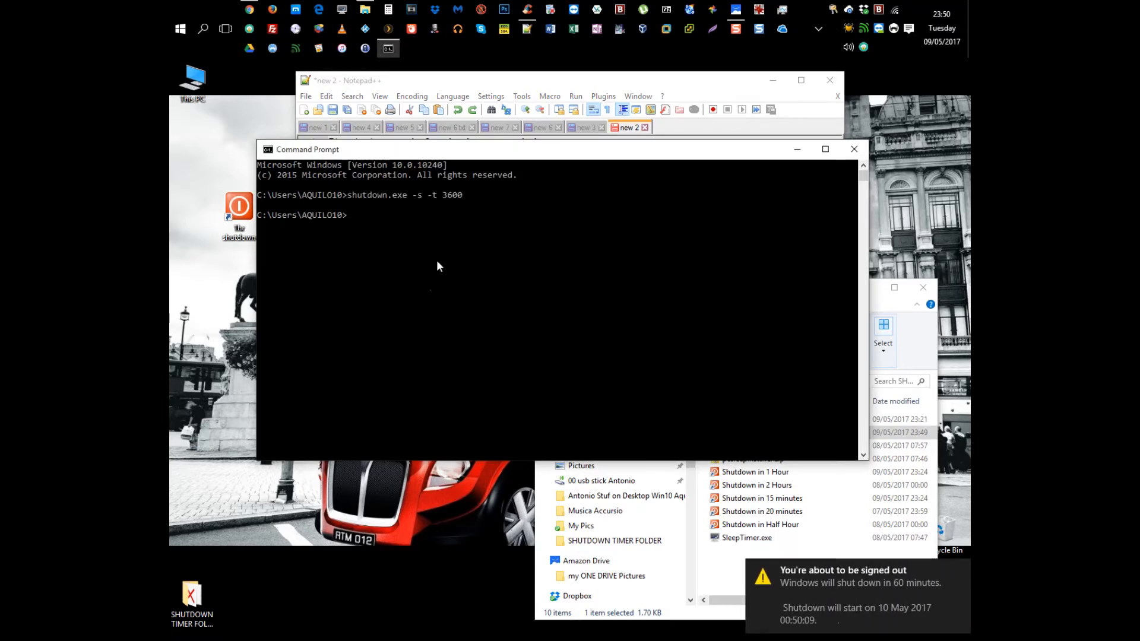
Run shutdown.exe -a from the Notepad++ notes in Command Prompt and put both windows away
left_click(511, 79)
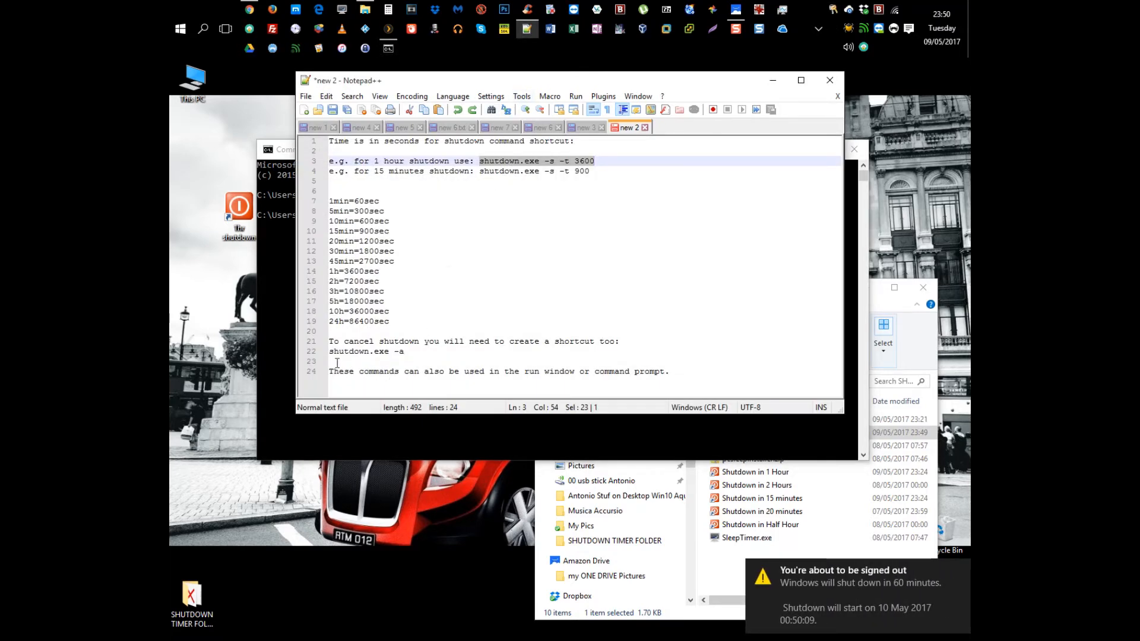
triple_click(358, 350)
key("super+c")
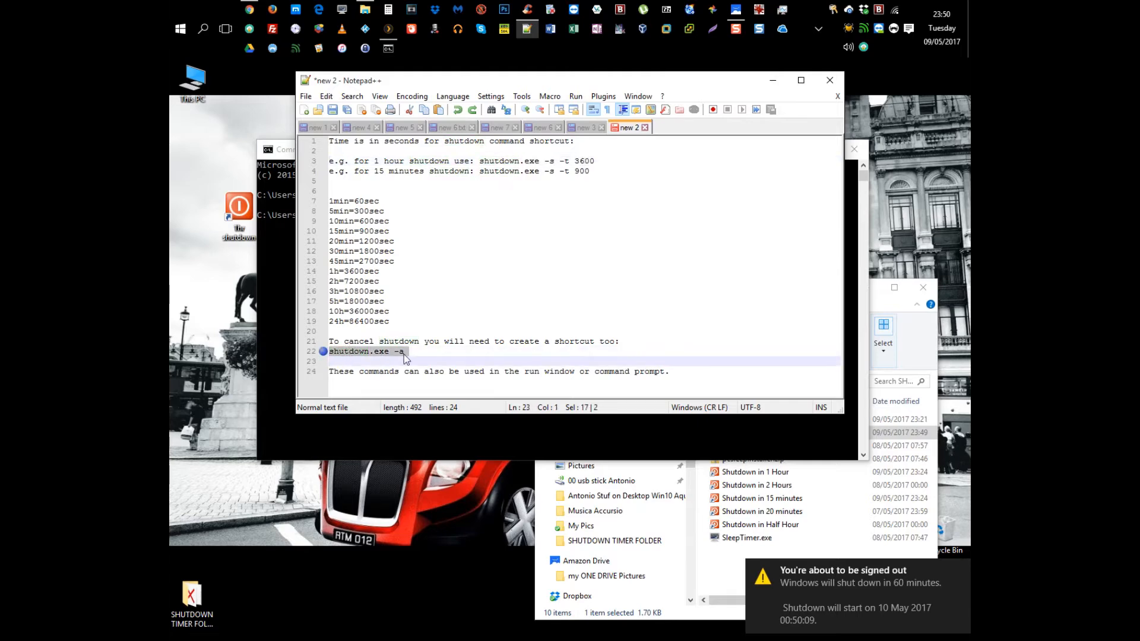
right_click(405, 354)
left_click(443, 379)
left_click(404, 440)
right_click(474, 290)
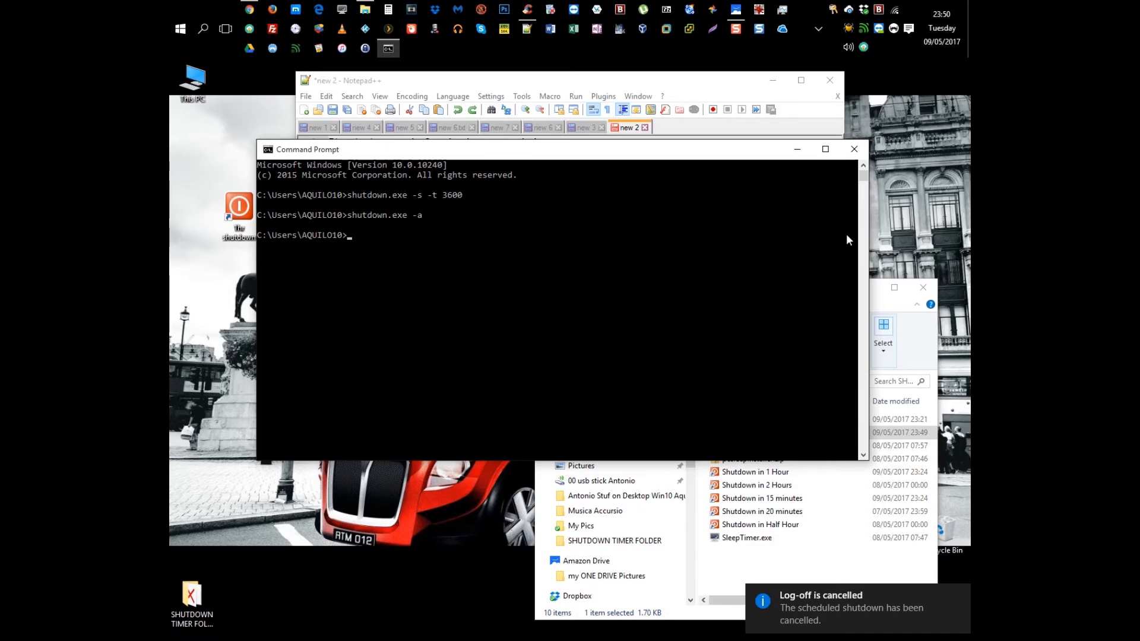
left_click(854, 149)
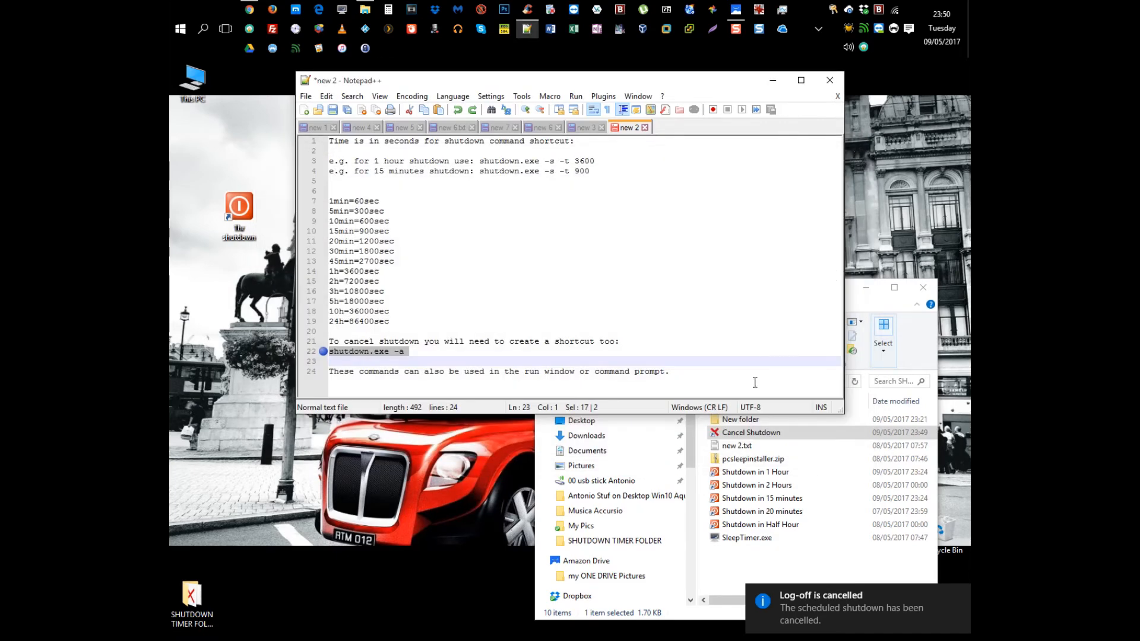
left_click(774, 87)
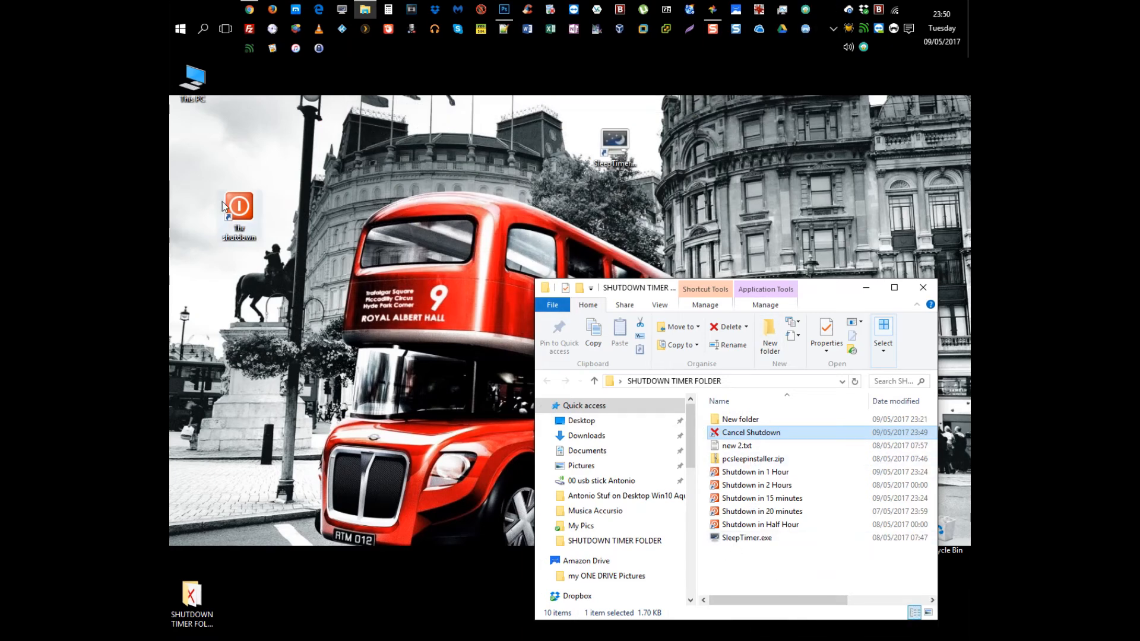
Delete the 1hr shutdown shortcut from the desktop and move the SleepTimer.exe shortcut into its place above the statue
right_click(245, 213)
left_click(279, 503)
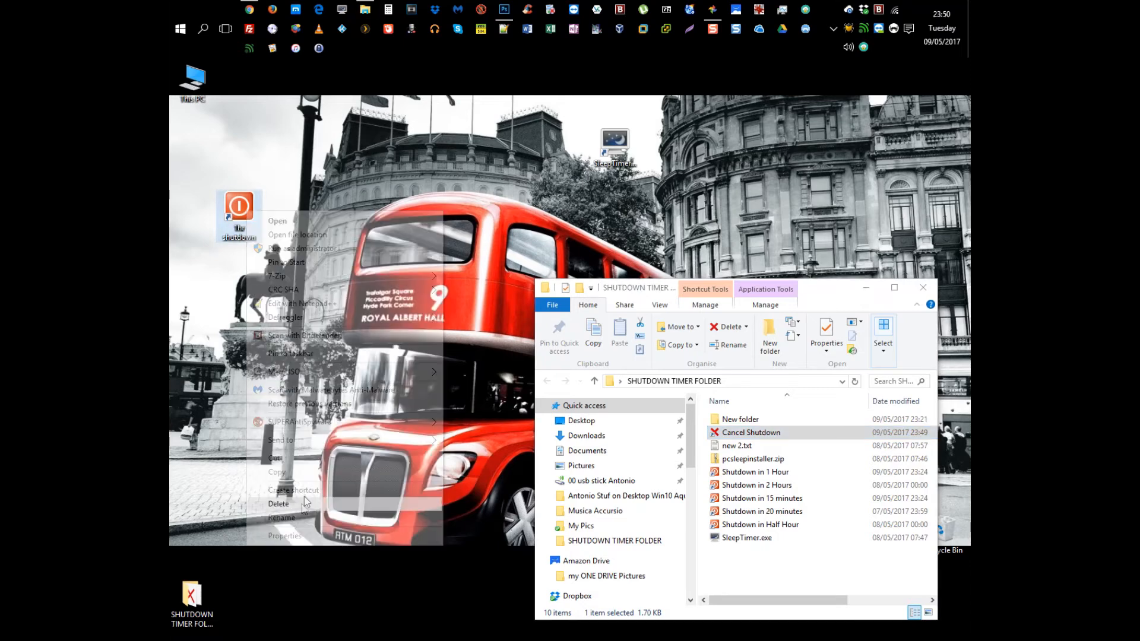
left_click_drag(614, 145, 238, 212)
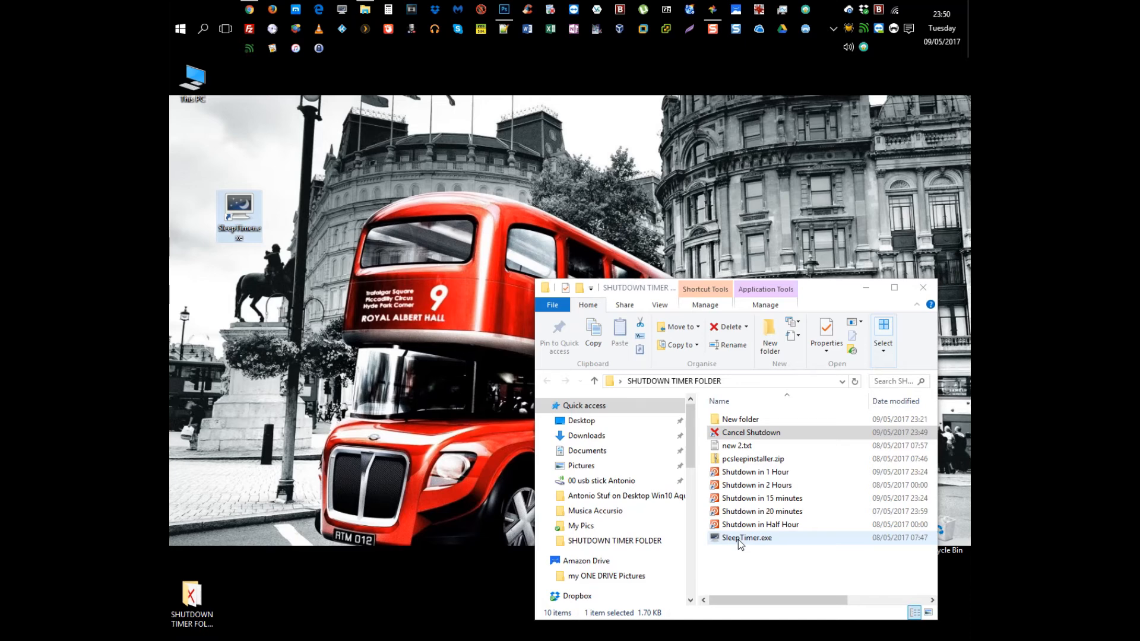
Launch Sleep Timer, moving its window over the middle of the desktop, and close the SHUTDOWN TIMER FOLDER window
double_click(233, 208)
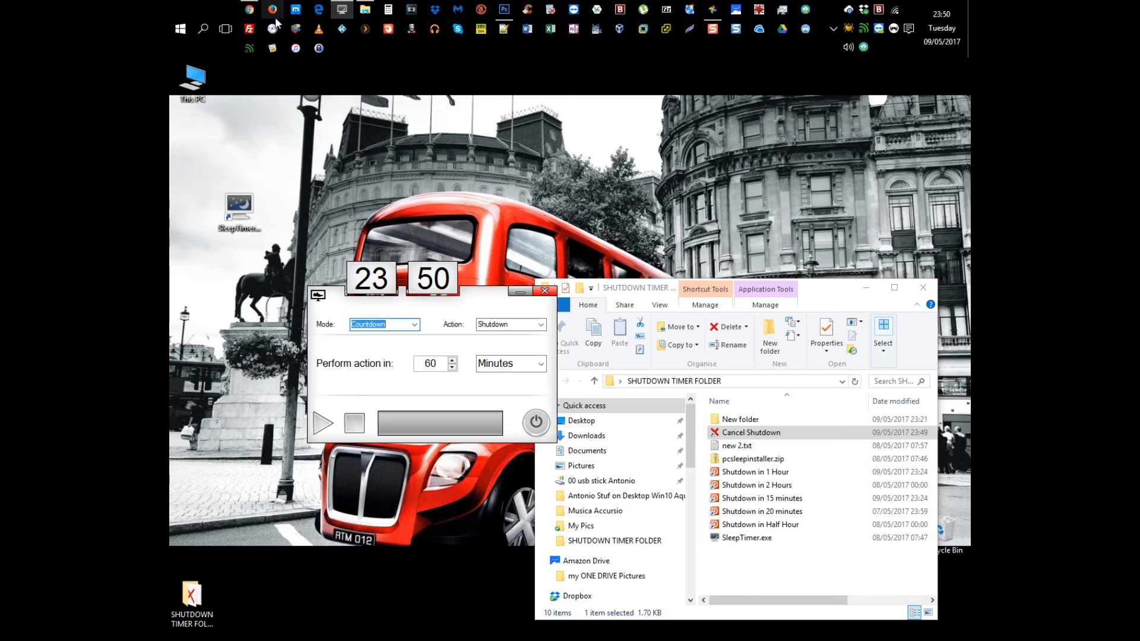
mouse_move(349, 8)
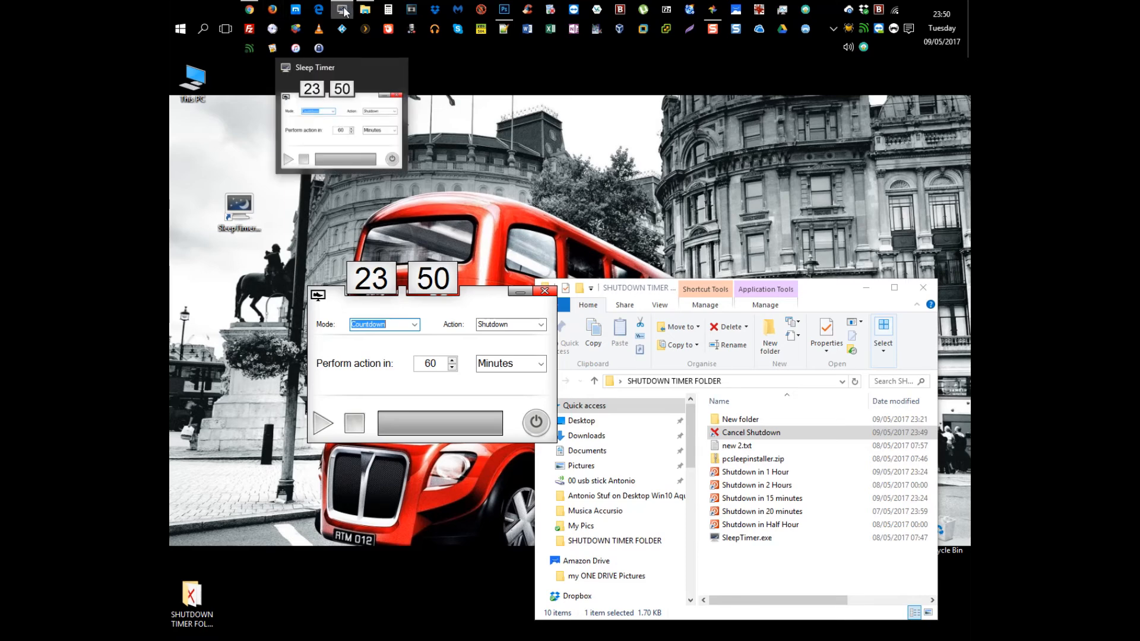
left_click_drag(473, 308, 606, 411)
left_click(923, 287)
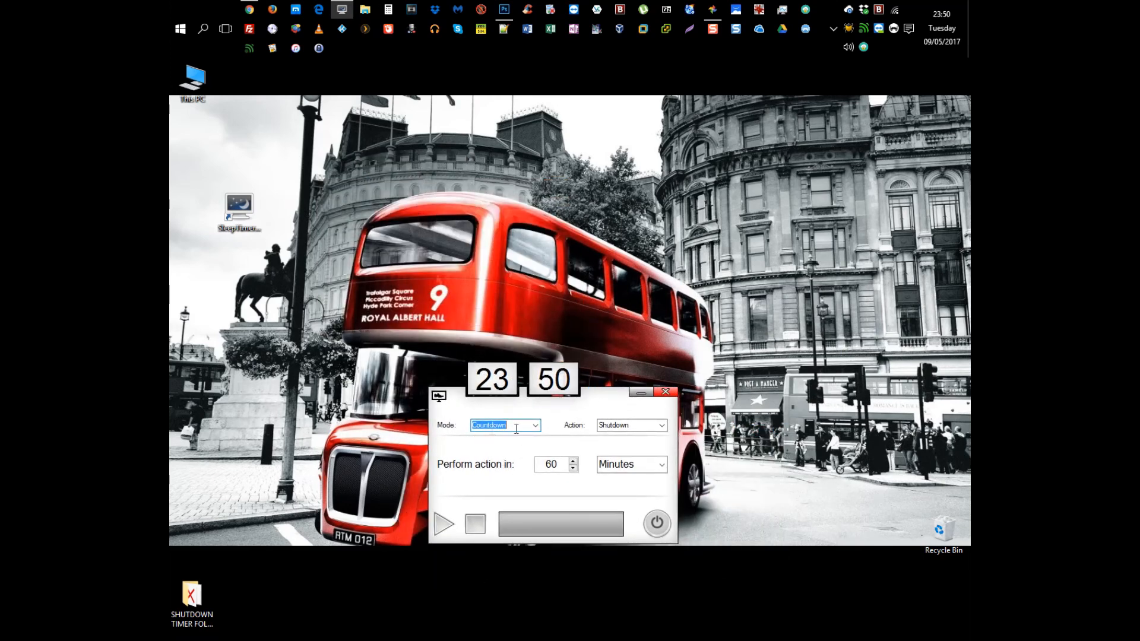
Examine the available Mode and Action options in Sleep Timer, leaving Countdown and Shutdown selected
left_click(535, 425)
left_click(535, 425)
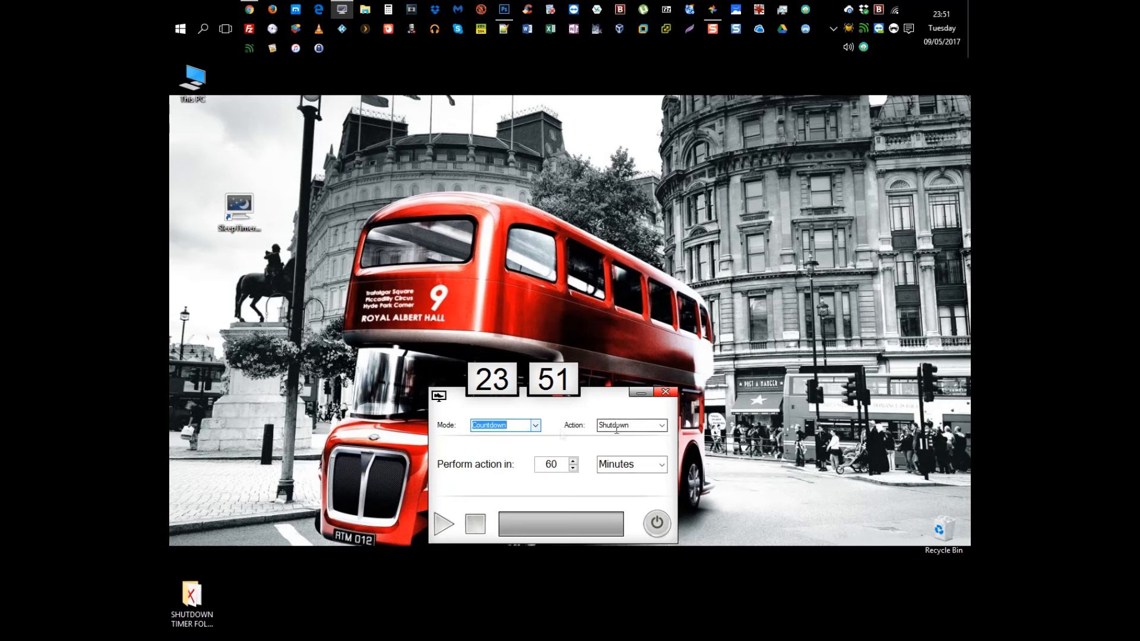
left_click(662, 428)
left_click(662, 426)
left_click(661, 426)
left_click(662, 426)
left_click(662, 427)
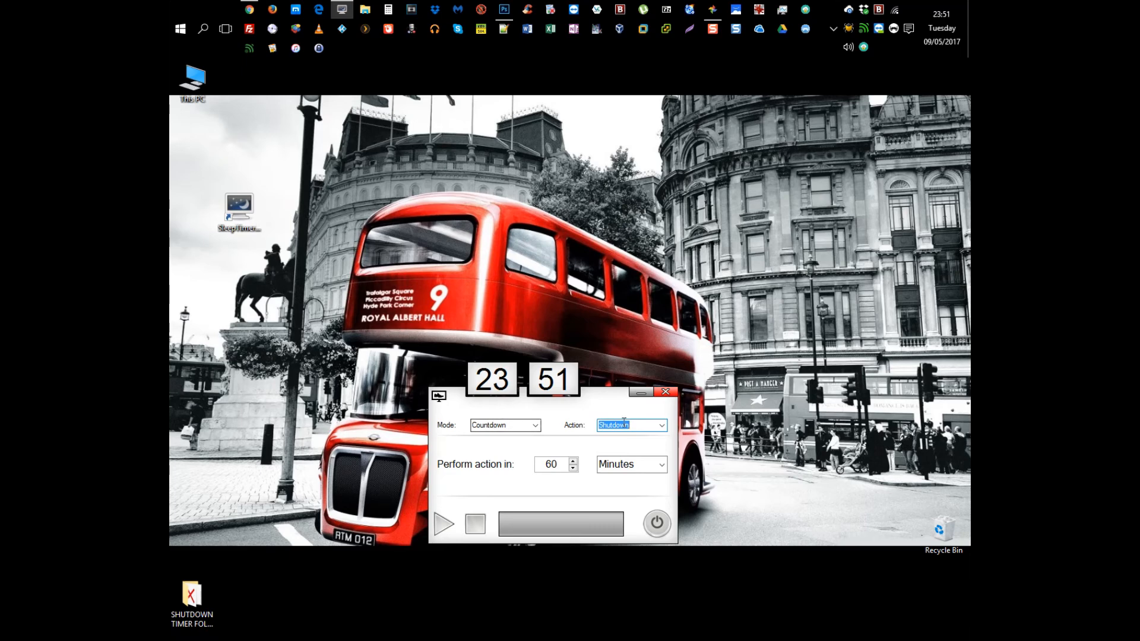
Start and stop the shutdown countdown in Sleep Timer and close the program
left_click(443, 524)
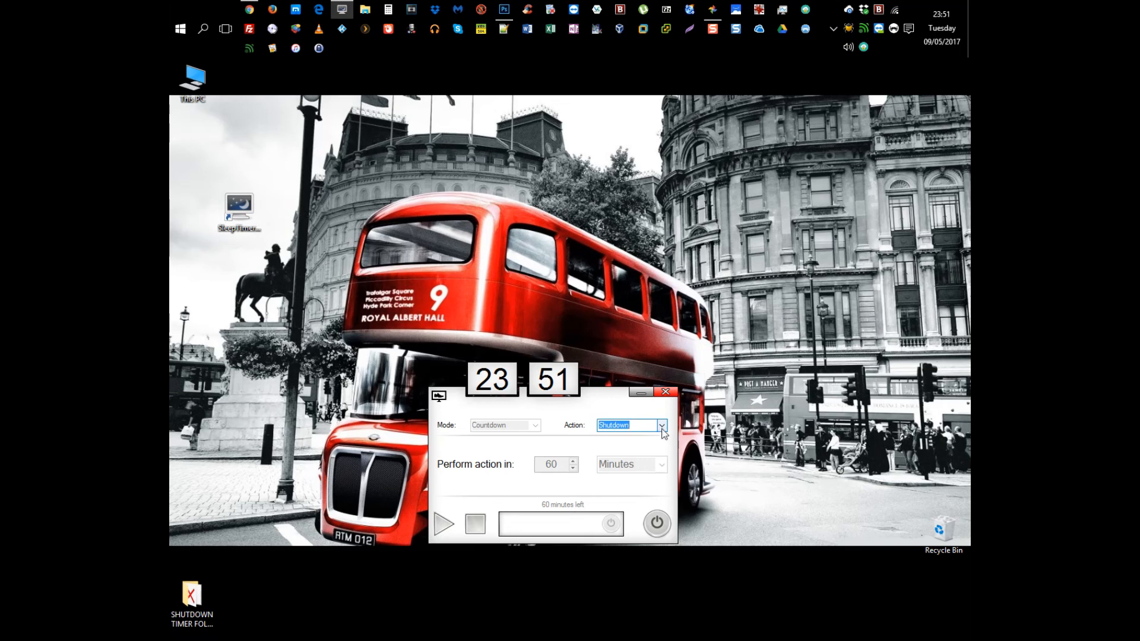
left_click(483, 530)
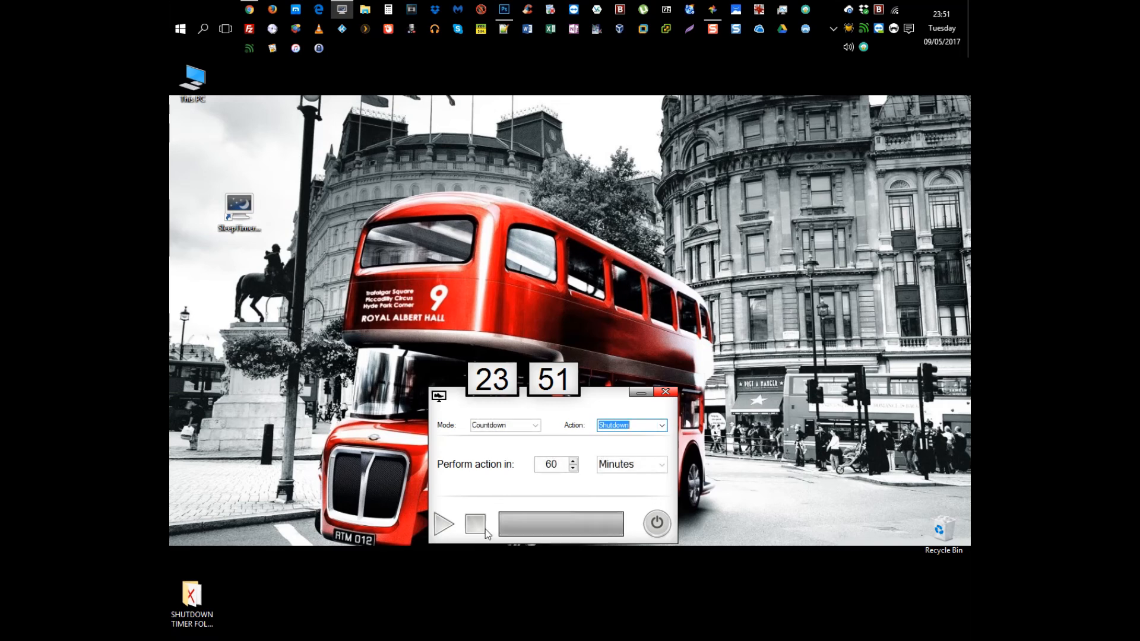
left_click(665, 393)
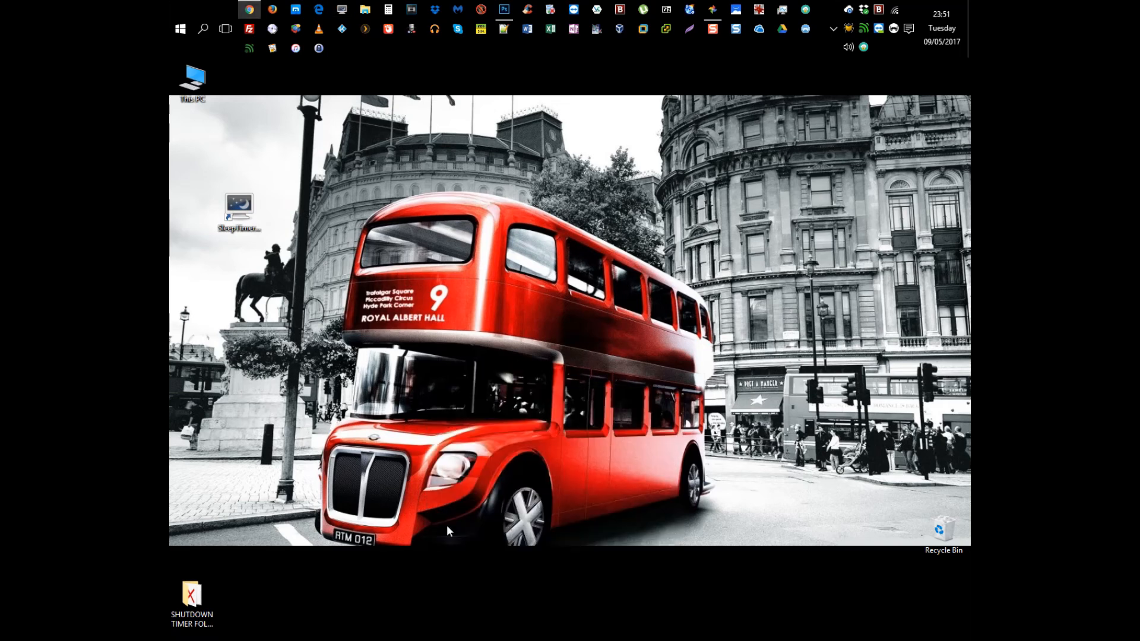
Open SHUTDOWN TIMER FOLDER from the desktop and select the Shutdown in 15 minutes shortcut
double_click(191, 594)
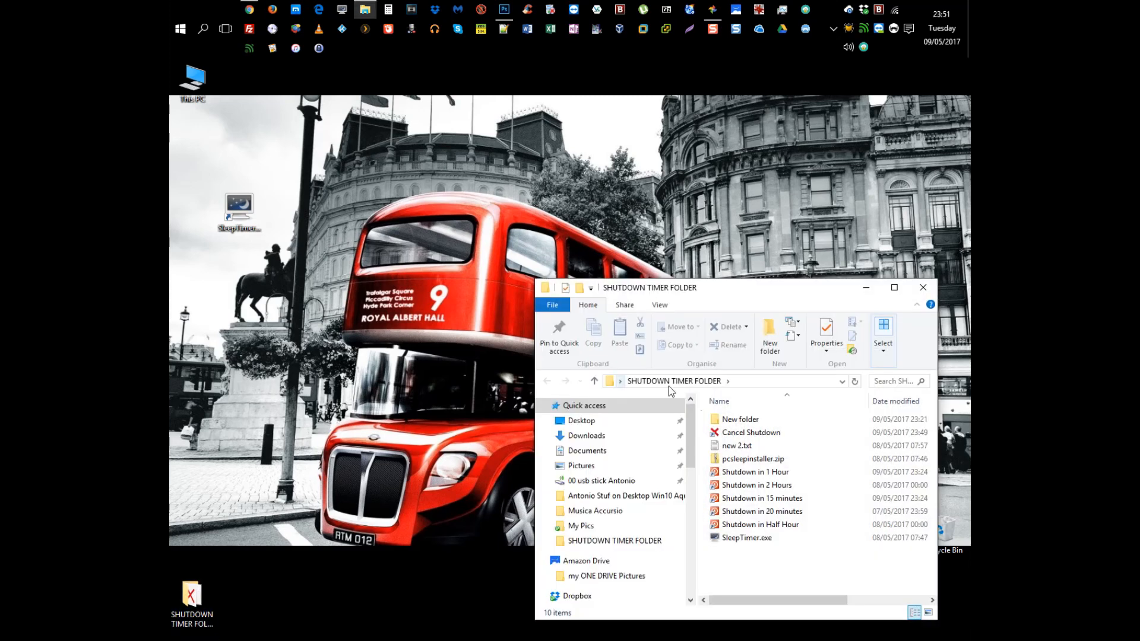
left_click(761, 498)
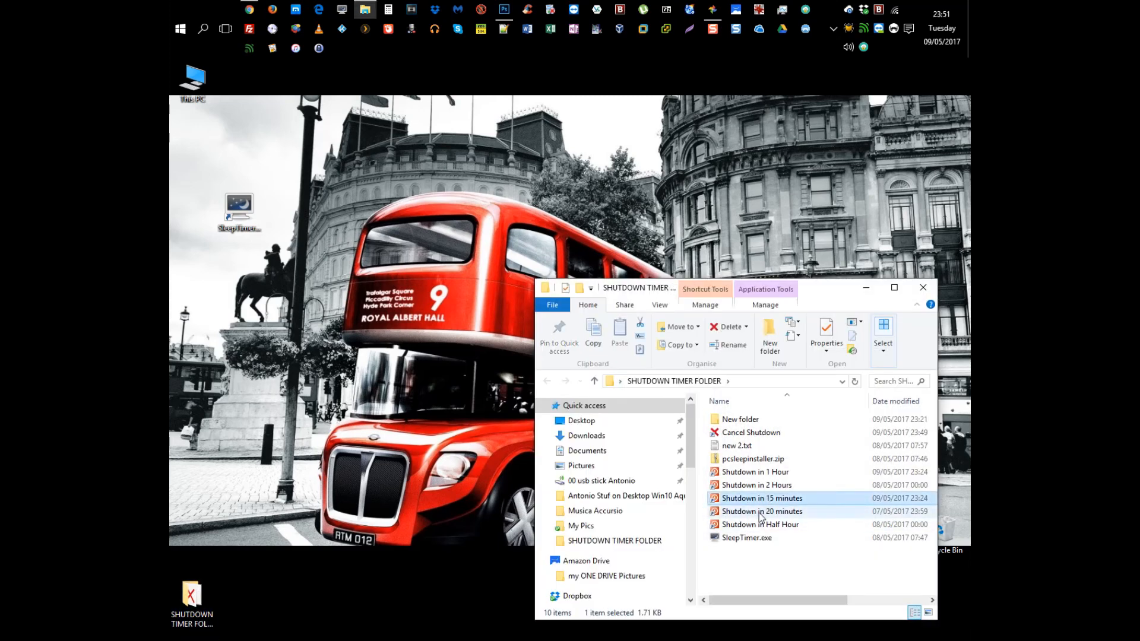
Schedule a timed shutdown by running the Shutdown in 20 minutes shortcut
left_click(760, 514)
double_click(761, 514)
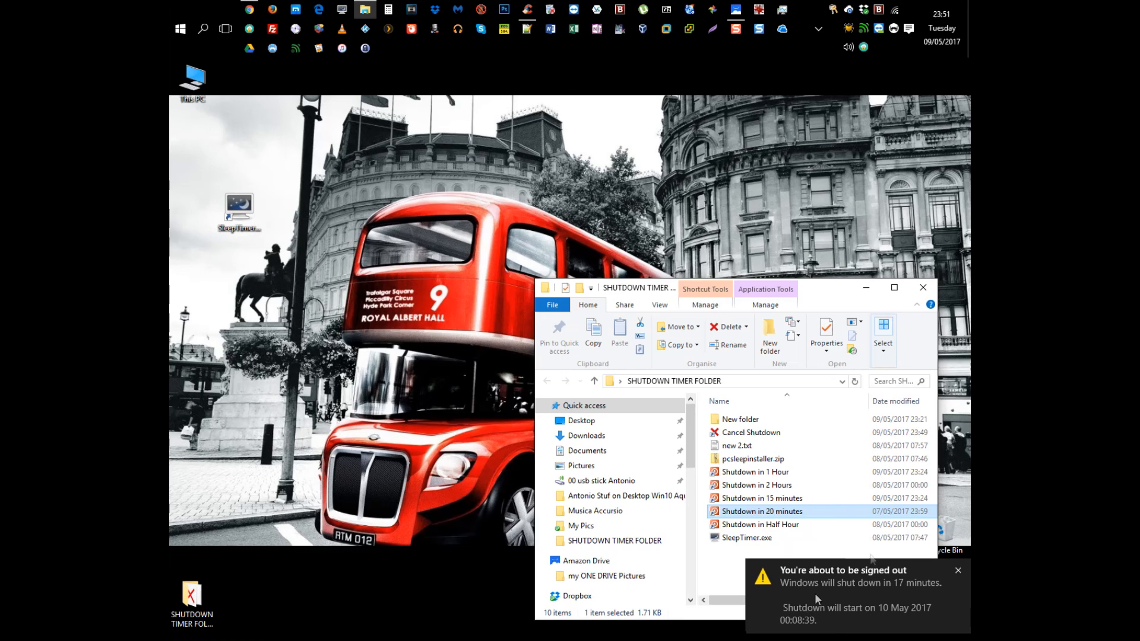
Cancel the scheduled shutdown with the Cancel Shutdown shortcut and dismiss the sign-out notification
left_click(751, 433)
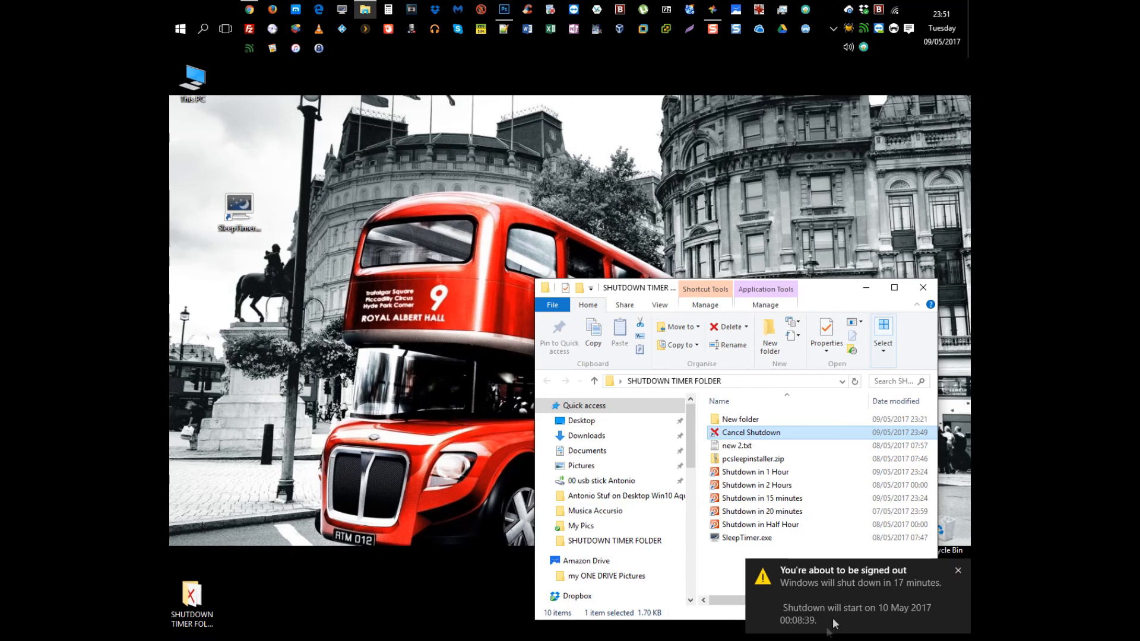
left_click(882, 634)
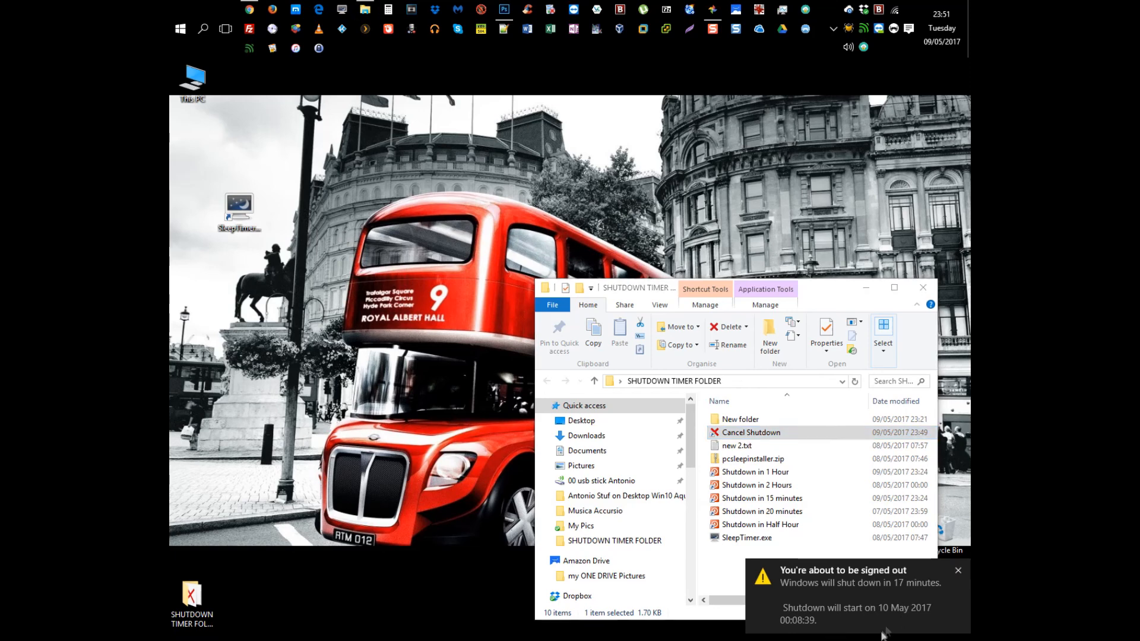
left_click(956, 573)
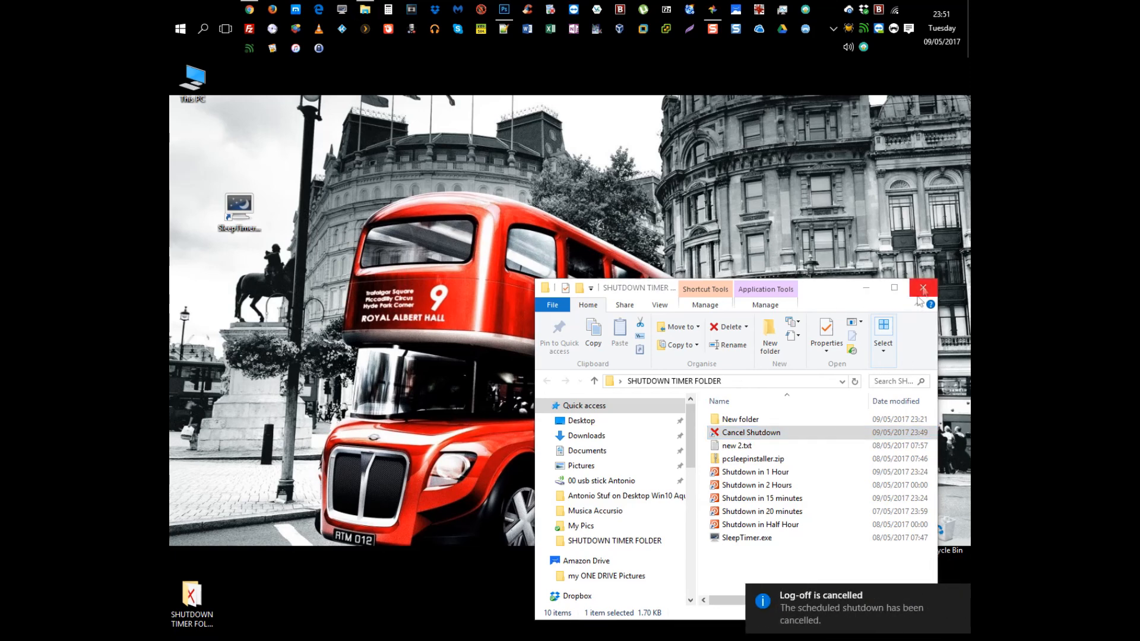
left_click(753, 433)
Close the SHUTDOWN TIMER FOLDER window and dismiss the remaining notification on the desktop
left_click(923, 288)
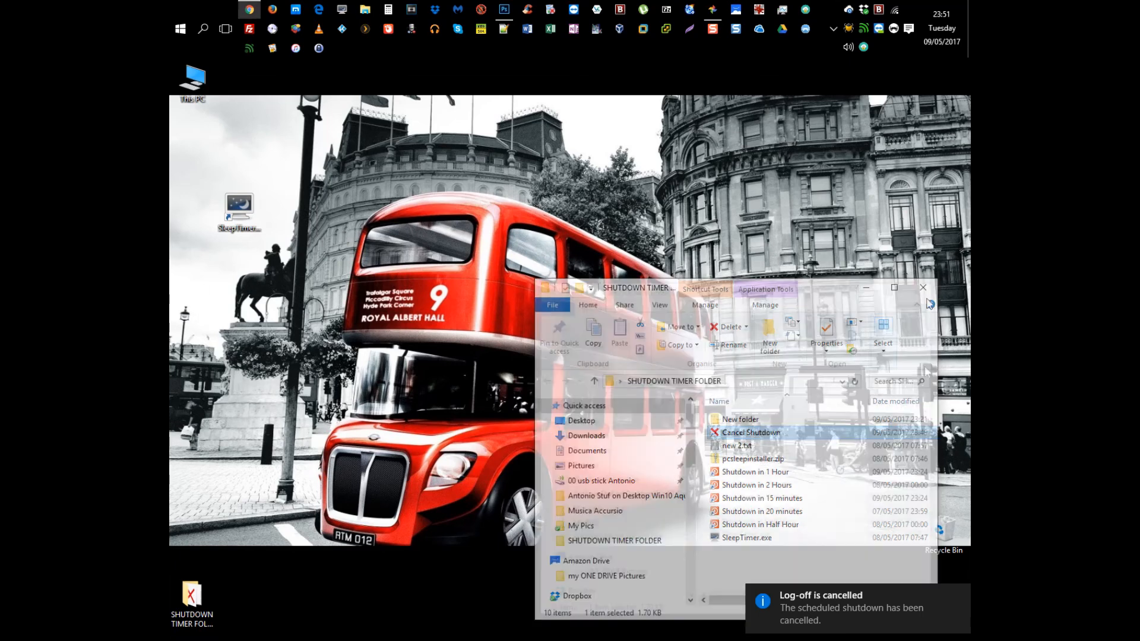
left_click(956, 593)
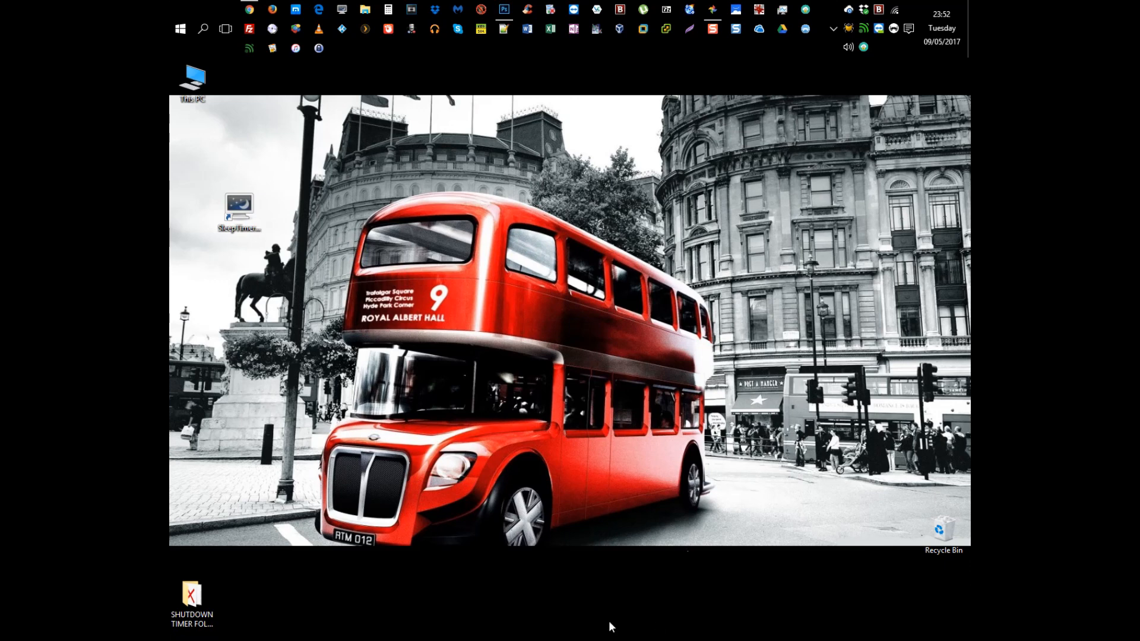
mouse_move(714, 39)
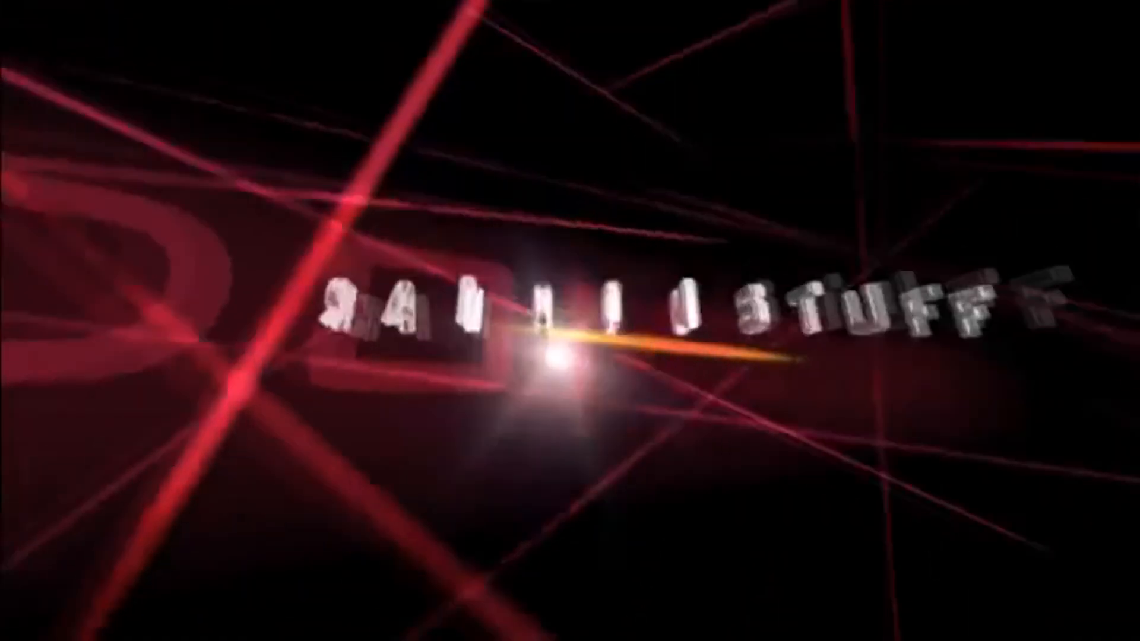